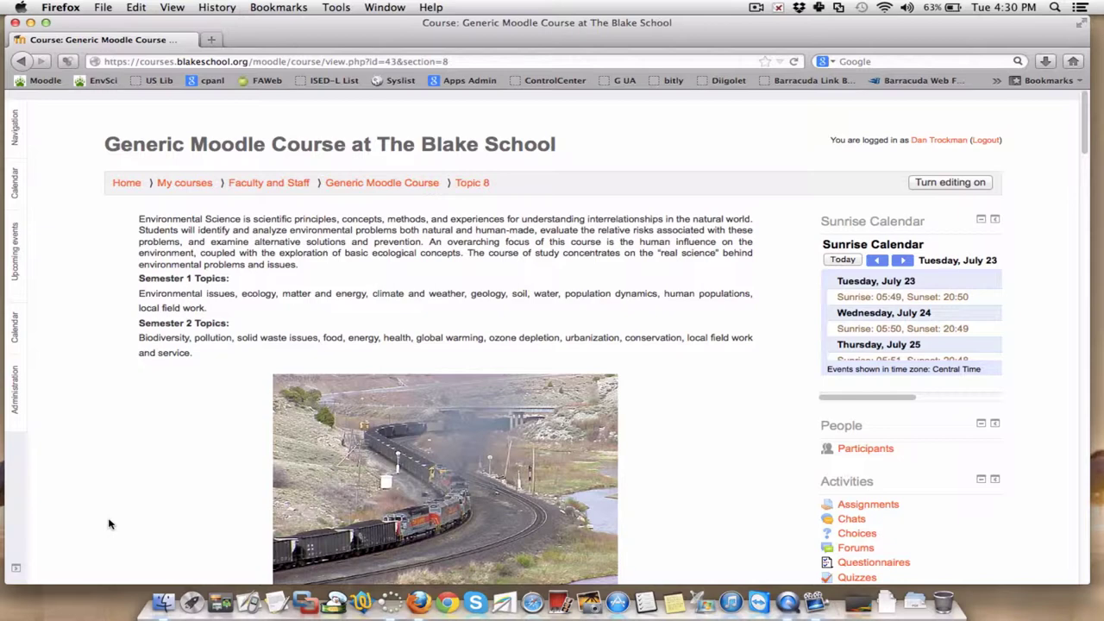
- Look through the course page, including the overview, the research paper materials and the Topic 8 entries
{"action": "scroll", "coordinate": [109, 523], "scroll_direction": "down", "scroll_amount": 2}
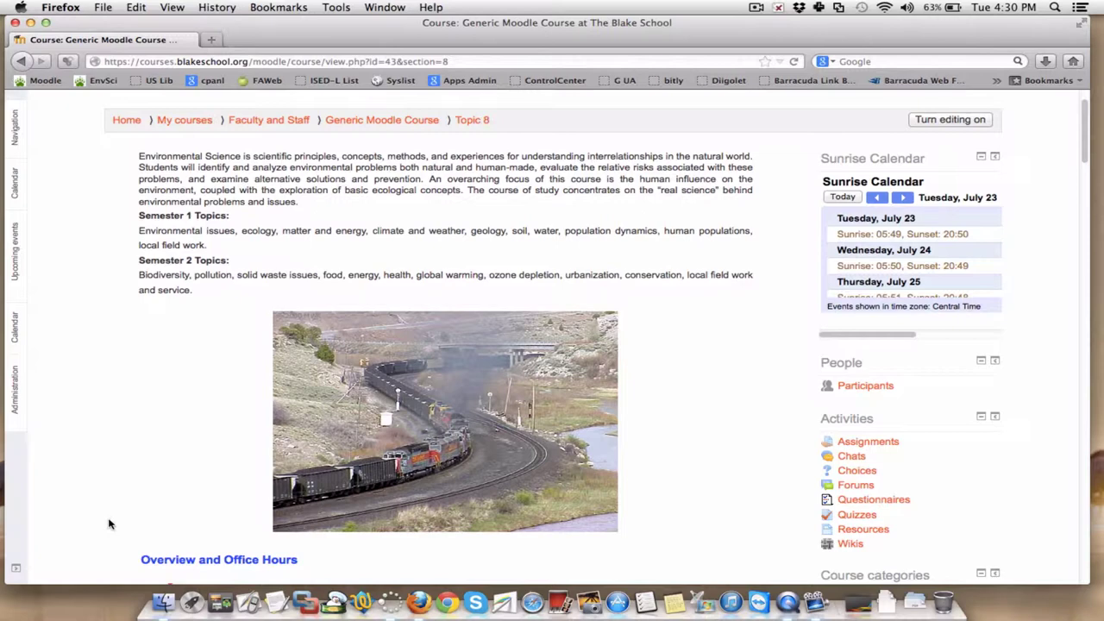
{"action": "scroll", "coordinate": [109, 523], "scroll_direction": "up", "scroll_amount": 1}
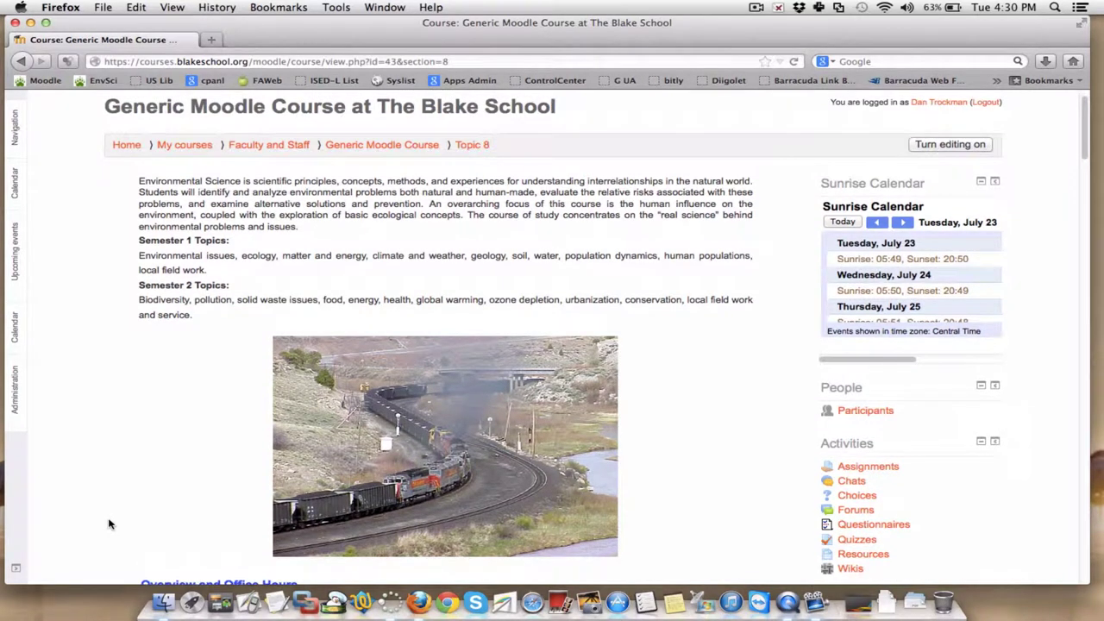
{"action": "scroll", "coordinate": [108, 524], "scroll_direction": "down", "scroll_amount": 7}
{"action": "scroll", "coordinate": [108, 524], "scroll_direction": "down", "scroll_amount": 3}
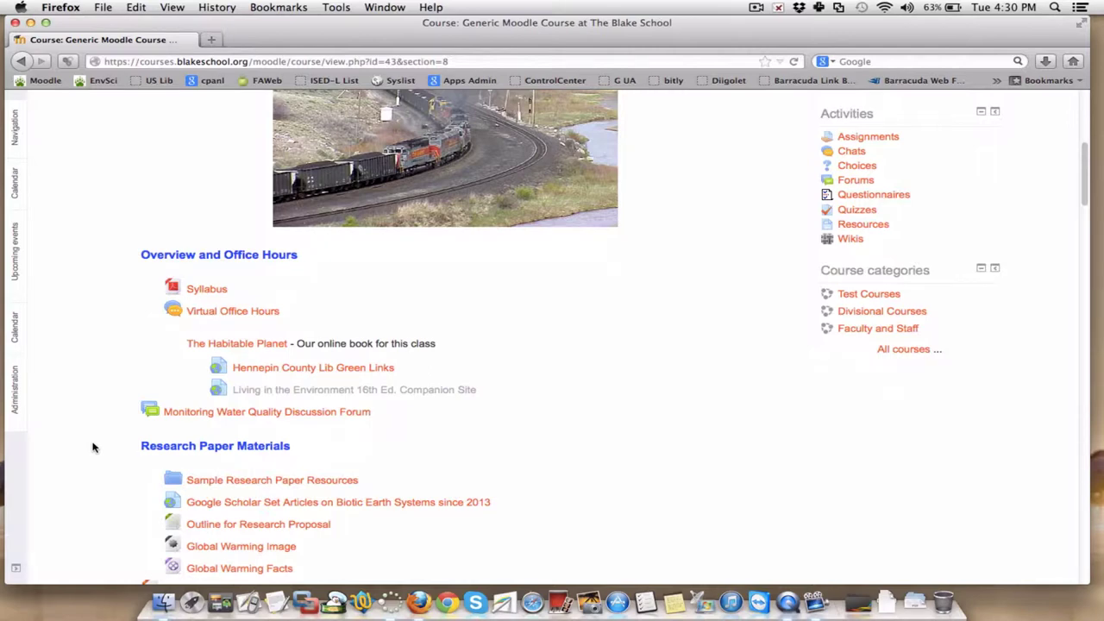
{"action": "scroll", "coordinate": [94, 447], "scroll_direction": "down", "scroll_amount": 3}
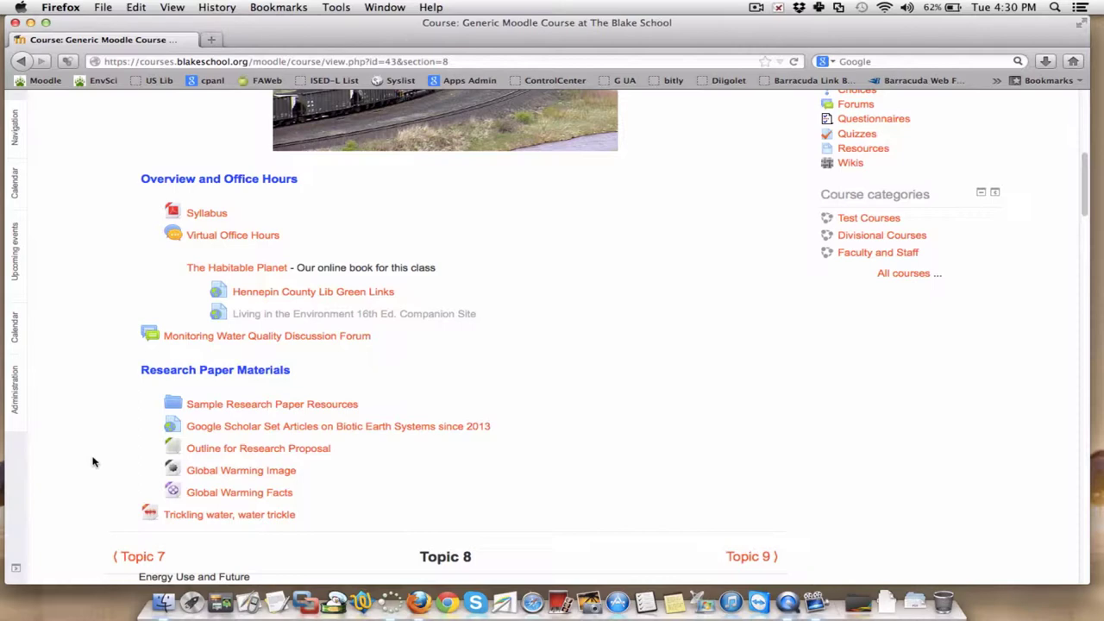
{"action": "scroll", "coordinate": [88, 469], "scroll_direction": "down", "scroll_amount": 5}
{"action": "scroll", "coordinate": [88, 470], "scroll_direction": "down", "scroll_amount": 4}
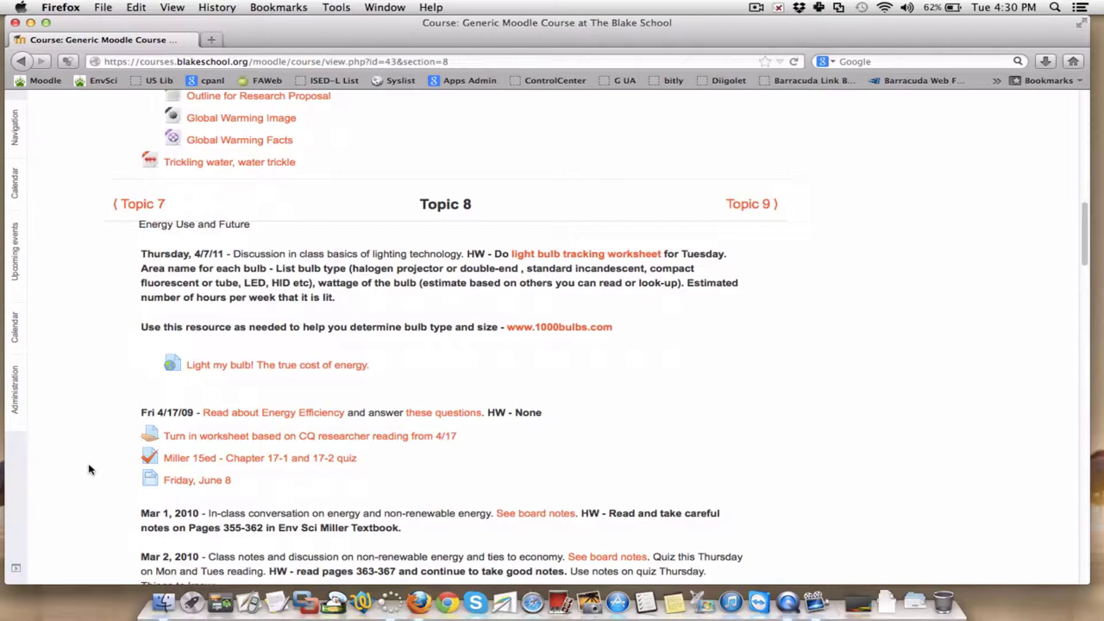
{"action": "scroll", "coordinate": [88, 470], "scroll_direction": "up", "scroll_amount": 5}
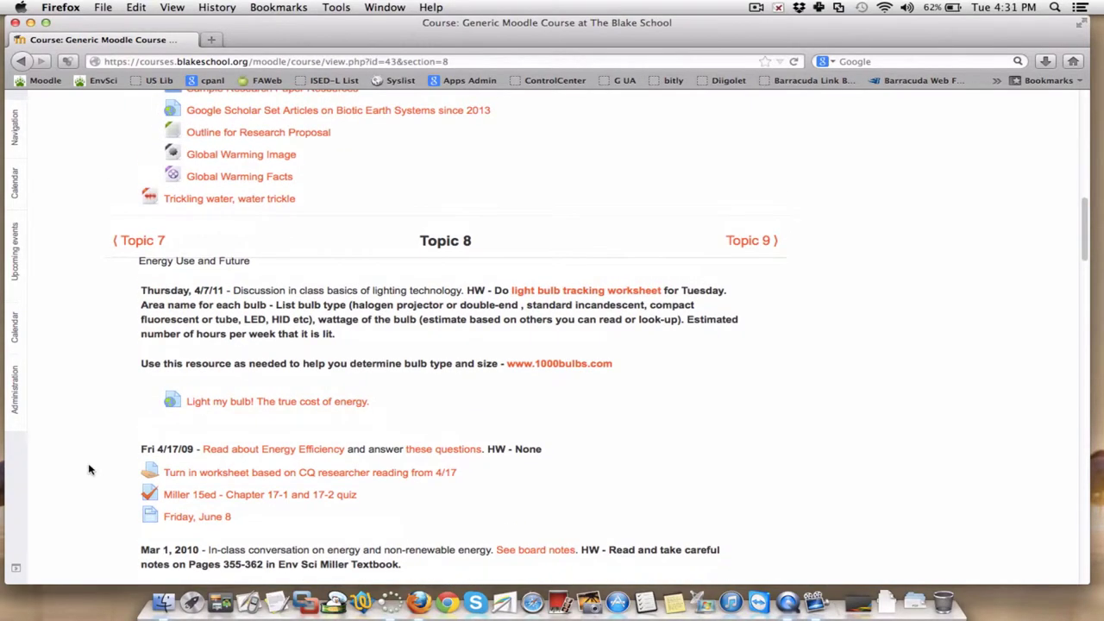
{"action": "scroll", "coordinate": [88, 469], "scroll_direction": "up", "scroll_amount": 15}
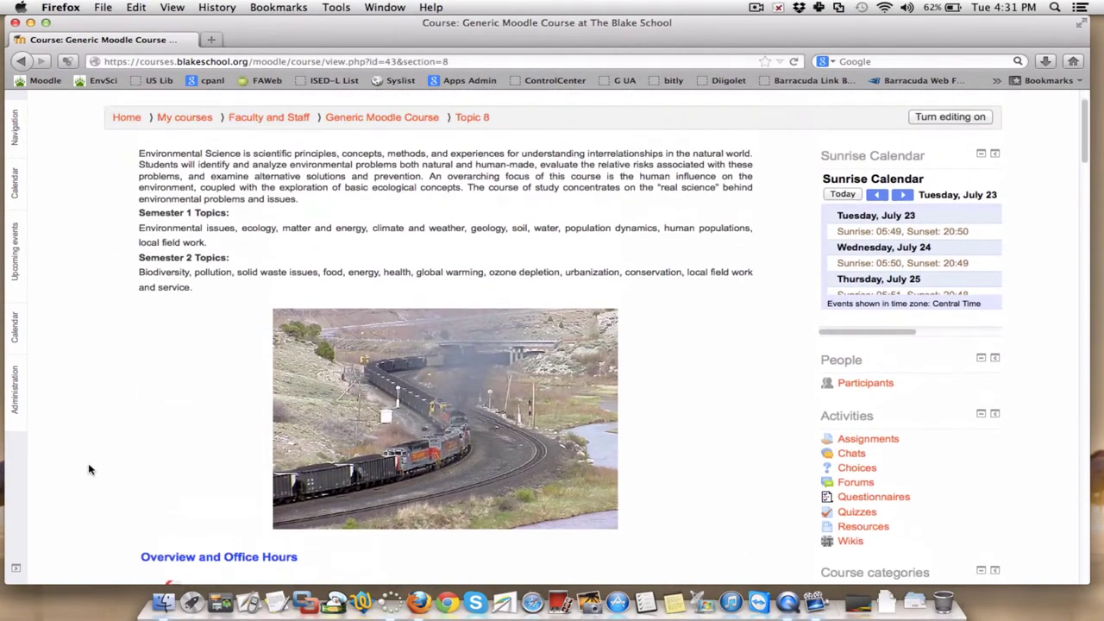
{"action": "scroll", "coordinate": [88, 469], "scroll_direction": "down", "scroll_amount": 2}
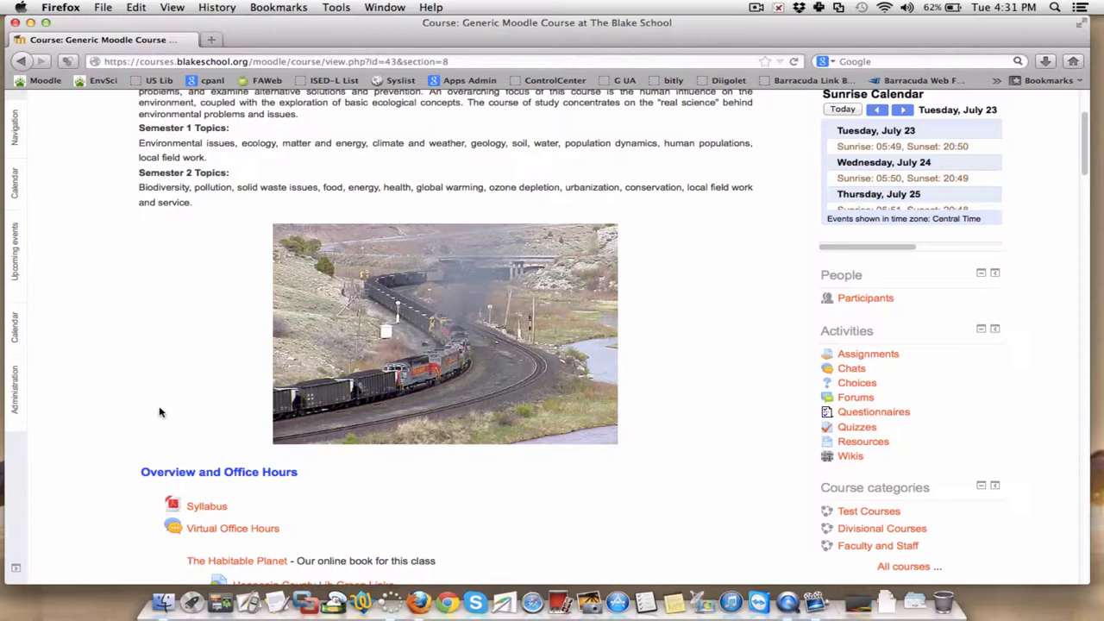
{"action": "scroll", "coordinate": [159, 412], "scroll_direction": "down", "scroll_amount": 1}
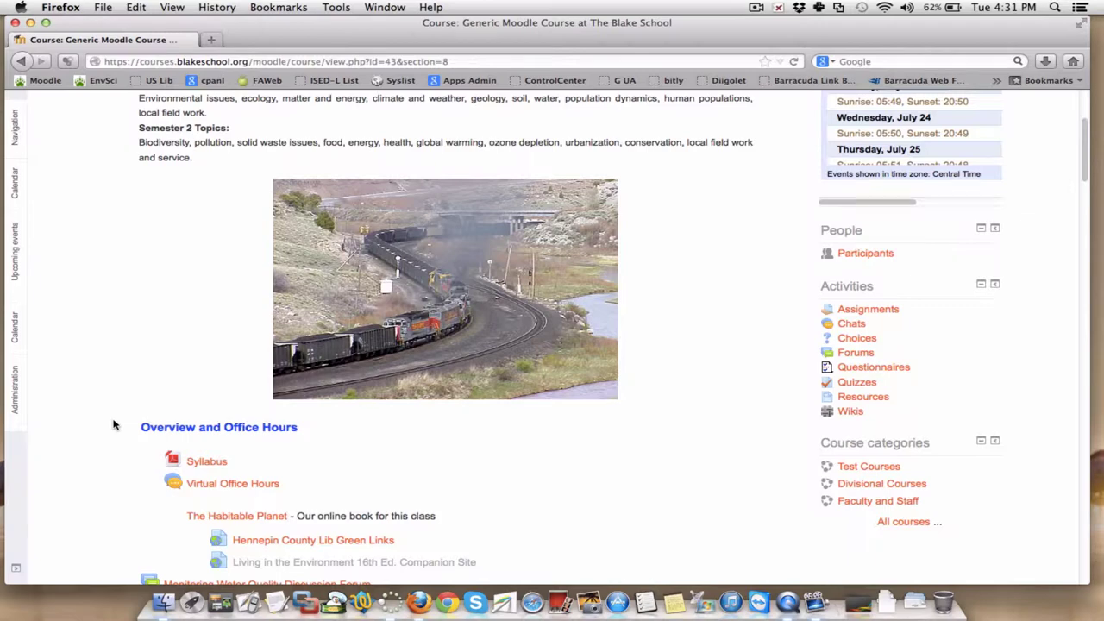
{"action": "scroll", "coordinate": [113, 423], "scroll_direction": "down", "scroll_amount": 1}
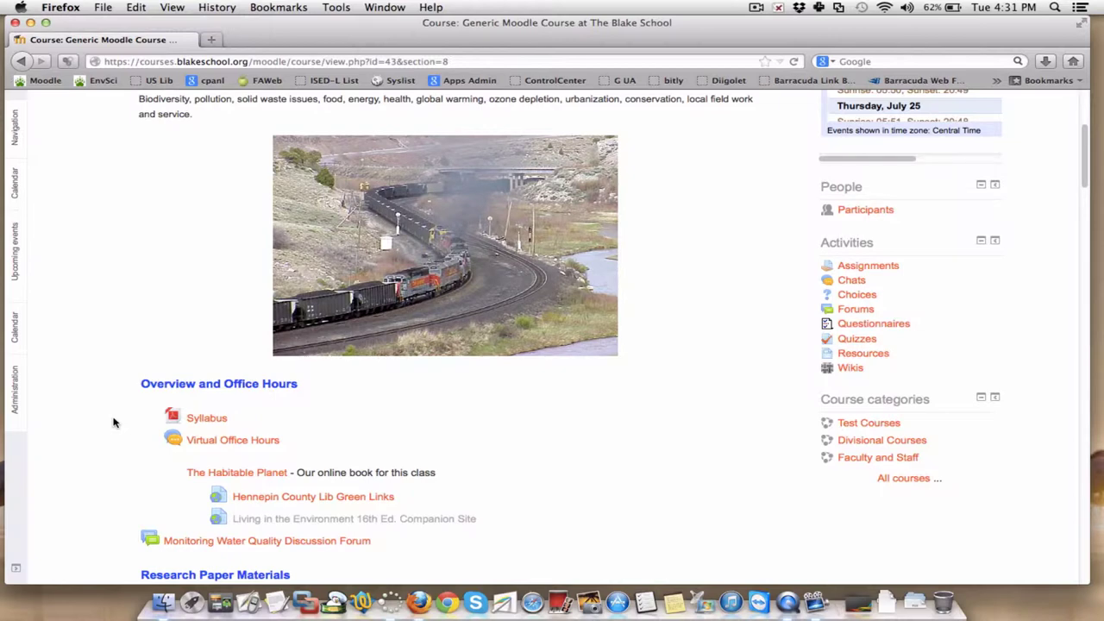
{"action": "scroll", "coordinate": [103, 423], "scroll_direction": "up", "scroll_amount": 5}
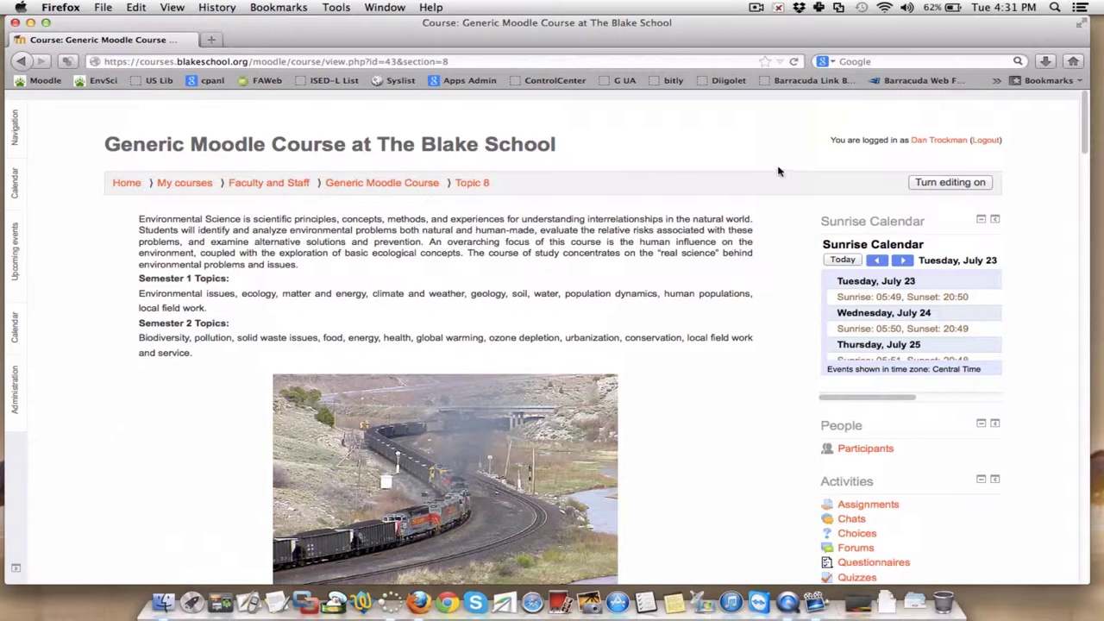
- Turn on editing for the Generic Moodle Course page and look over its editing controls and docked Calendar block
{"action": "left_click", "coordinate": [943, 184]}
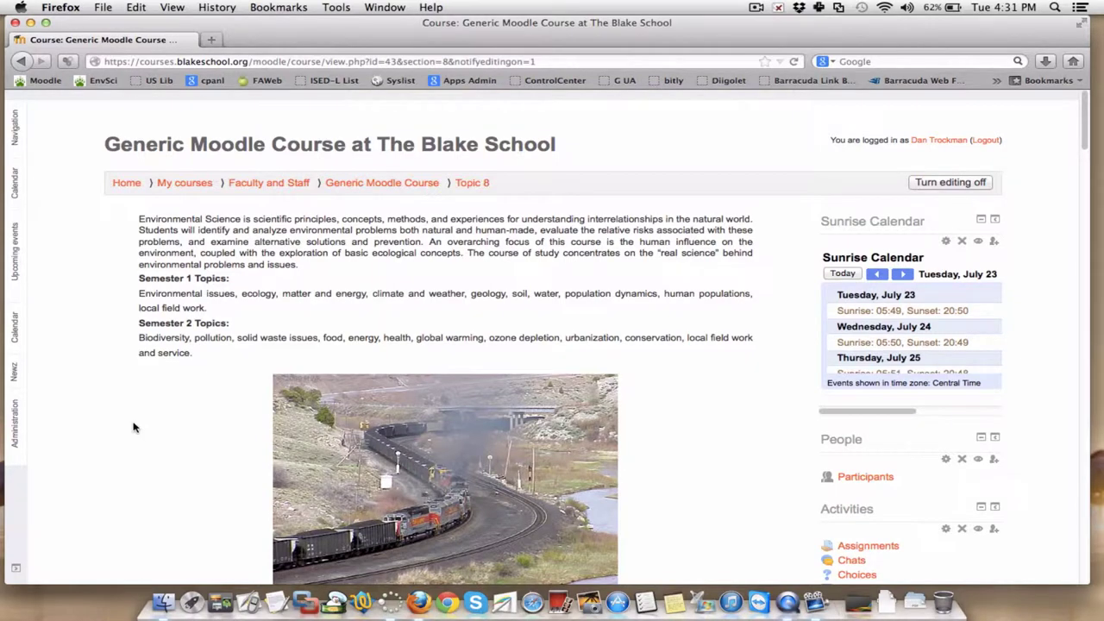
{"action": "scroll", "coordinate": [134, 426], "scroll_direction": "down", "scroll_amount": 10}
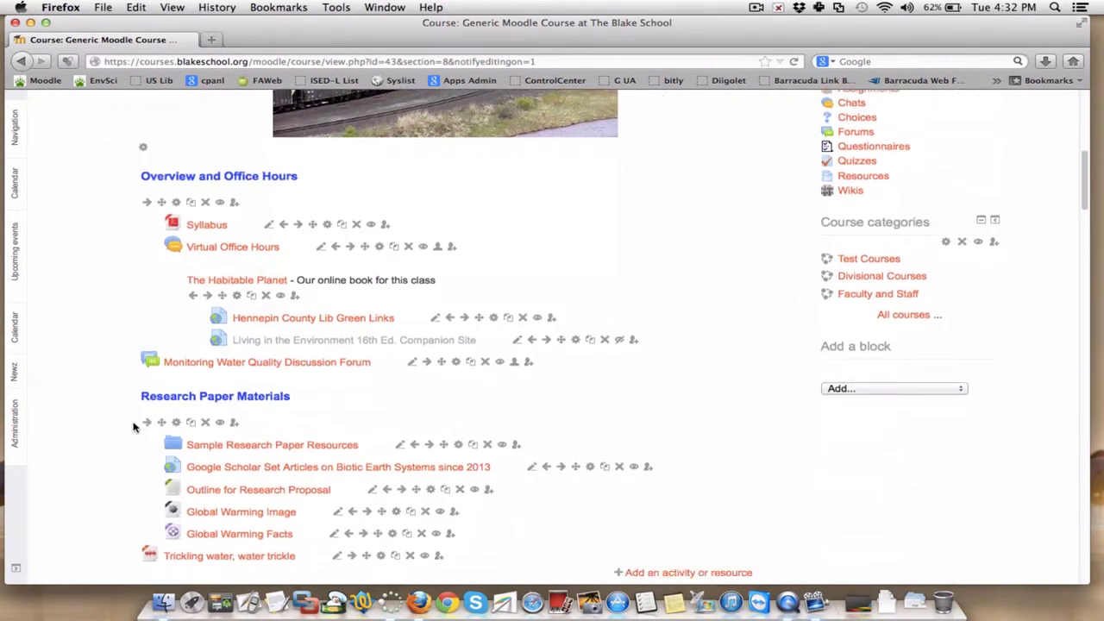
{"action": "scroll", "coordinate": [134, 426], "scroll_direction": "up", "scroll_amount": 5}
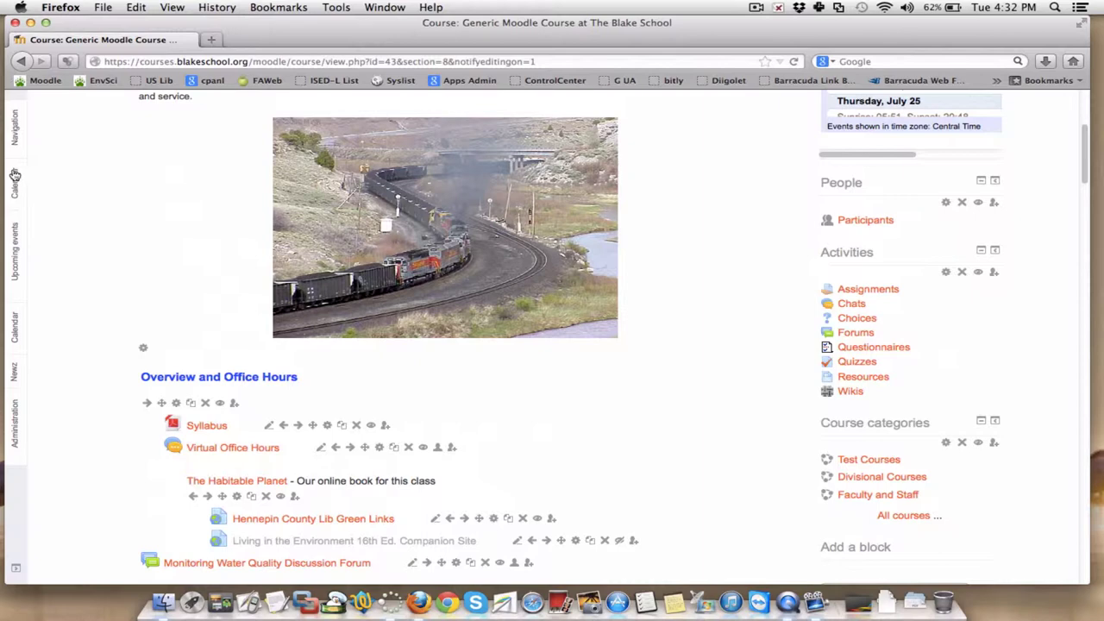
{"action": "left_click", "coordinate": [15, 176]}
{"action": "mouse_move", "coordinate": [121, 271]}
{"action": "scroll", "coordinate": [198, 129], "scroll_direction": "down", "scroll_amount": 5}
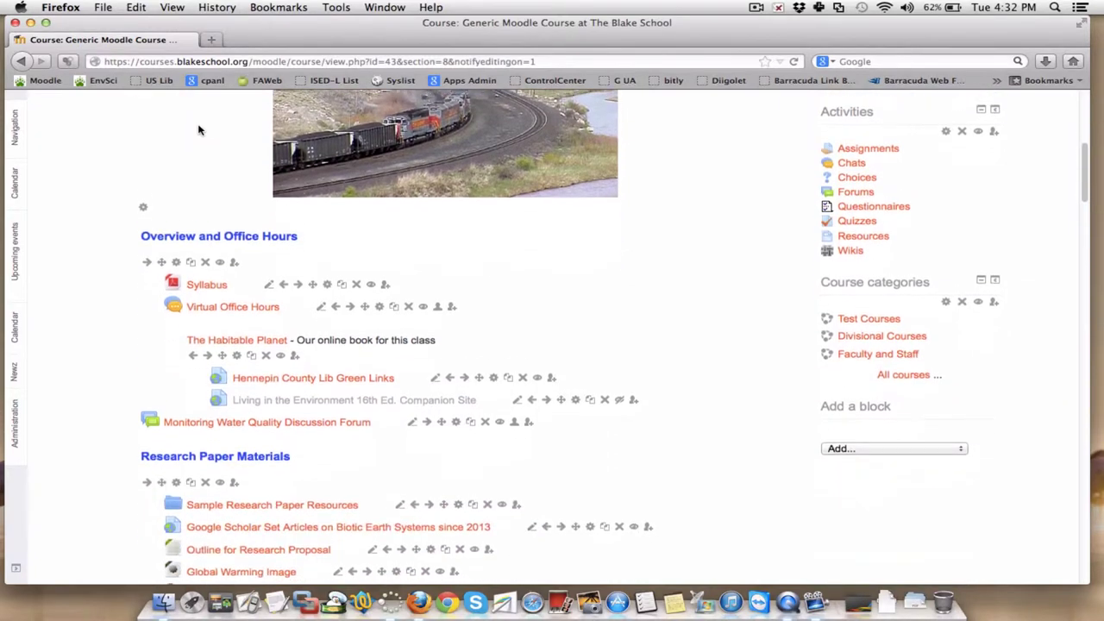
- Add a new Assignment activity at the end of Topic 8
{"action": "scroll", "coordinate": [198, 129], "scroll_direction": "down", "scroll_amount": 8}
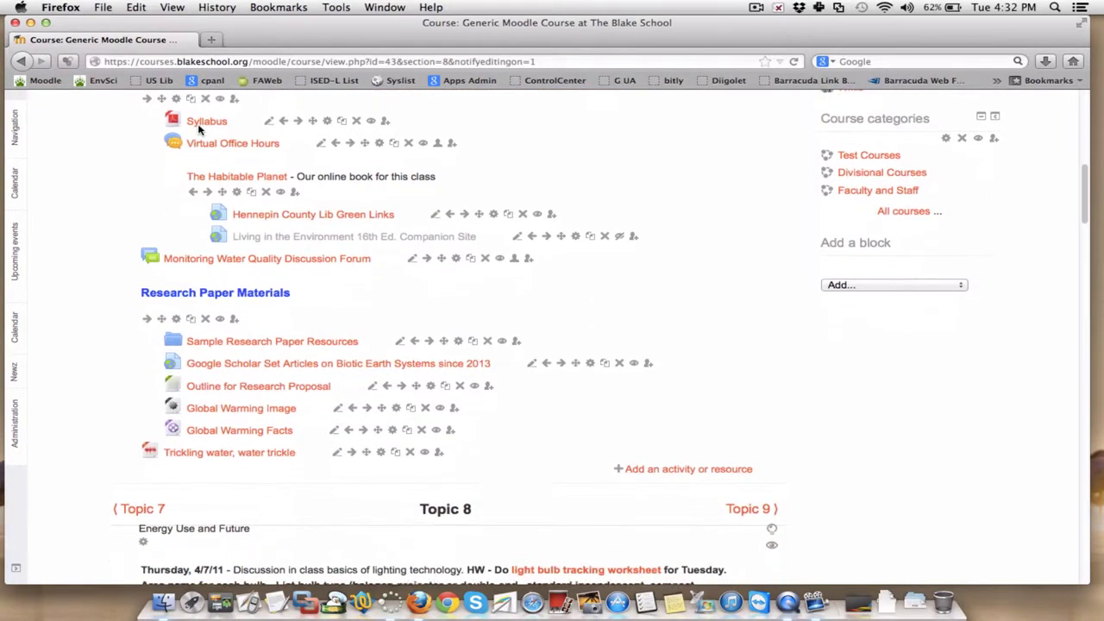
{"action": "scroll", "coordinate": [199, 130], "scroll_direction": "down", "scroll_amount": 1}
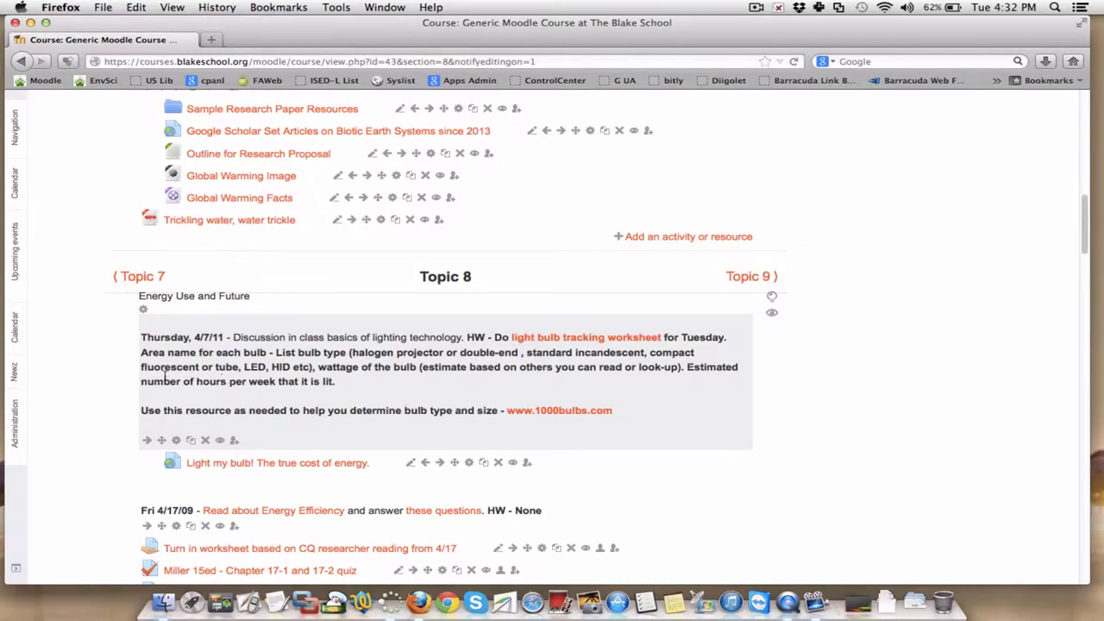
{"action": "scroll", "coordinate": [98, 412], "scroll_direction": "down", "scroll_amount": 2}
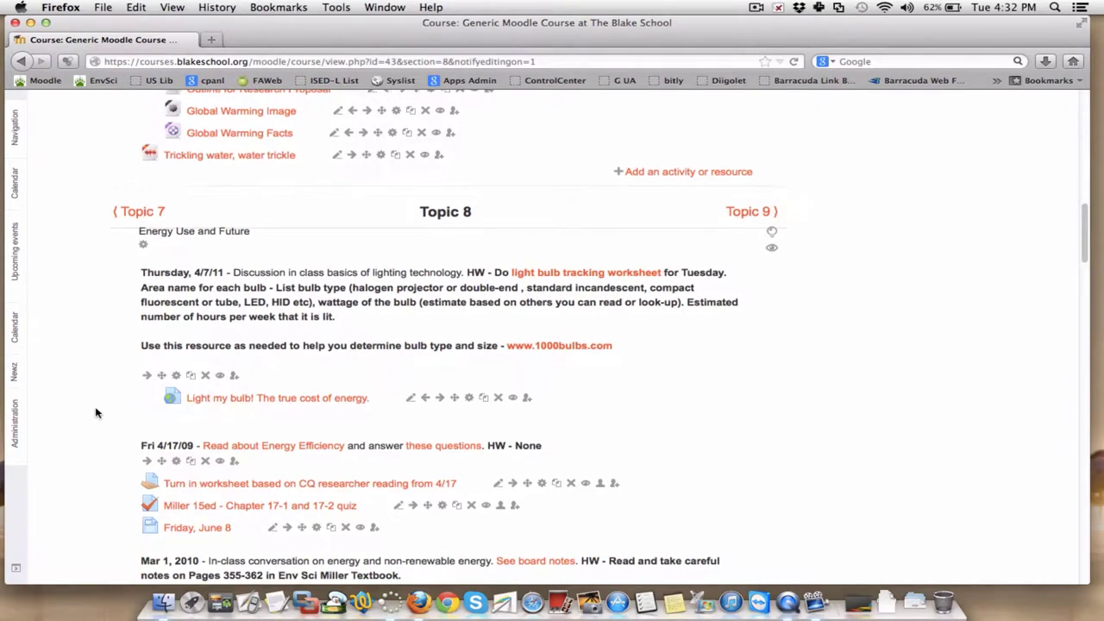
{"action": "scroll", "coordinate": [96, 412], "scroll_direction": "down", "scroll_amount": 6}
{"action": "scroll", "coordinate": [96, 412], "scroll_direction": "down", "scroll_amount": 7}
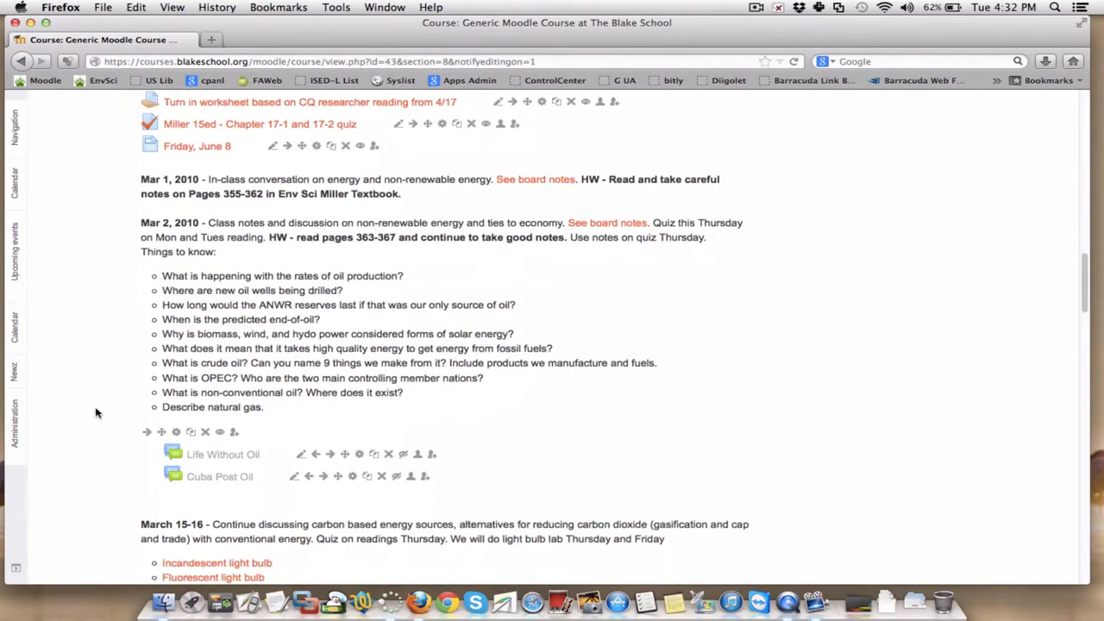
{"action": "scroll", "coordinate": [96, 413], "scroll_direction": "down", "scroll_amount": 18}
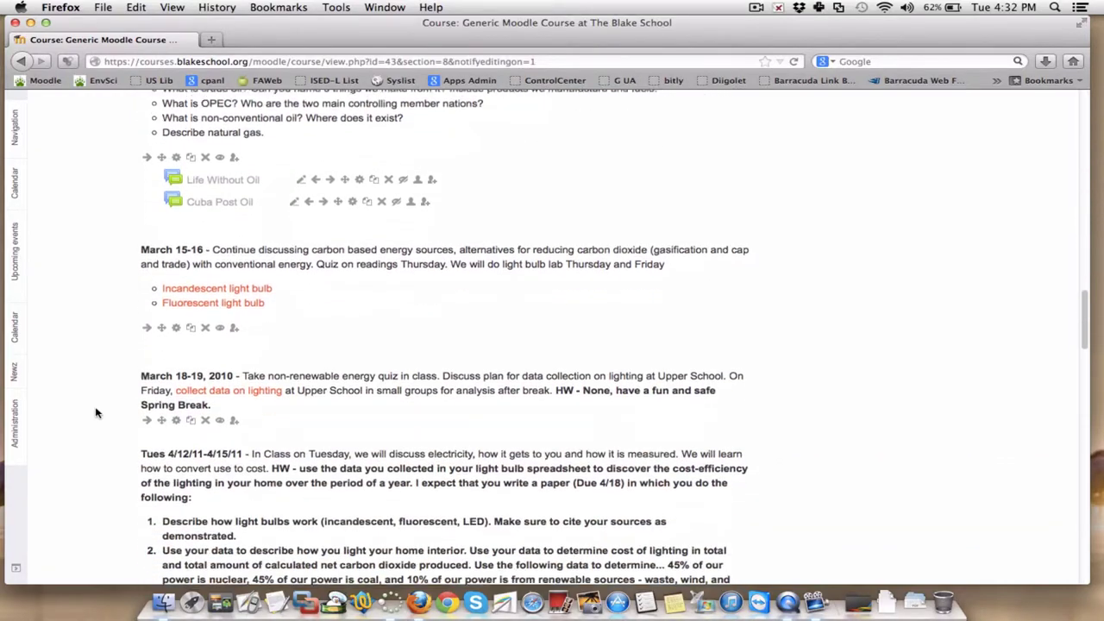
{"action": "scroll", "coordinate": [95, 413], "scroll_direction": "down", "scroll_amount": 20}
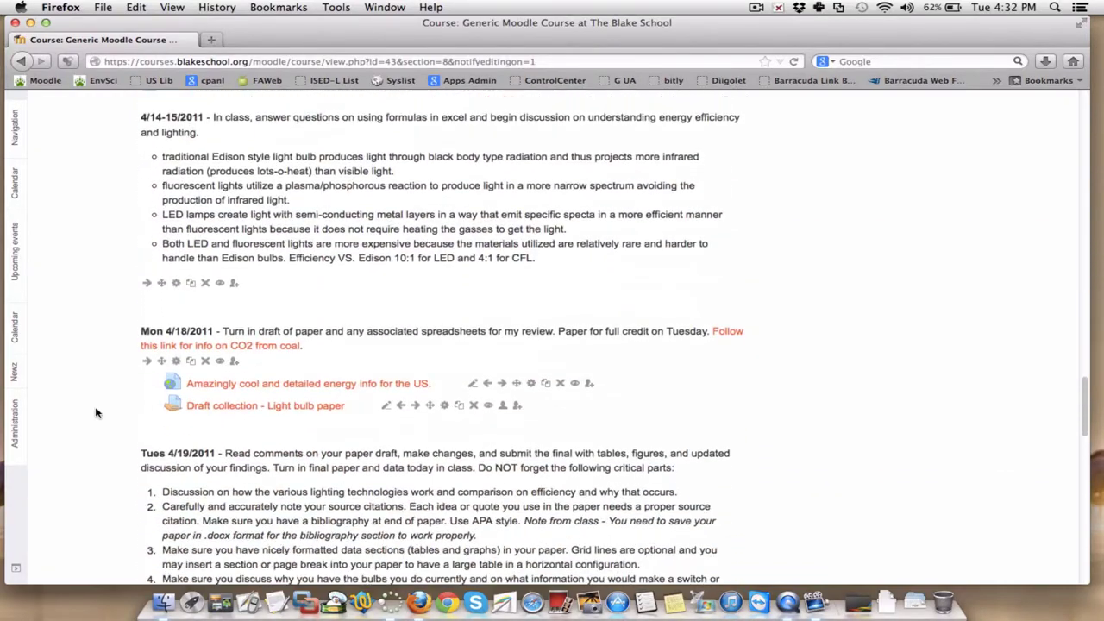
{"action": "scroll", "coordinate": [95, 412], "scroll_direction": "down", "scroll_amount": 10}
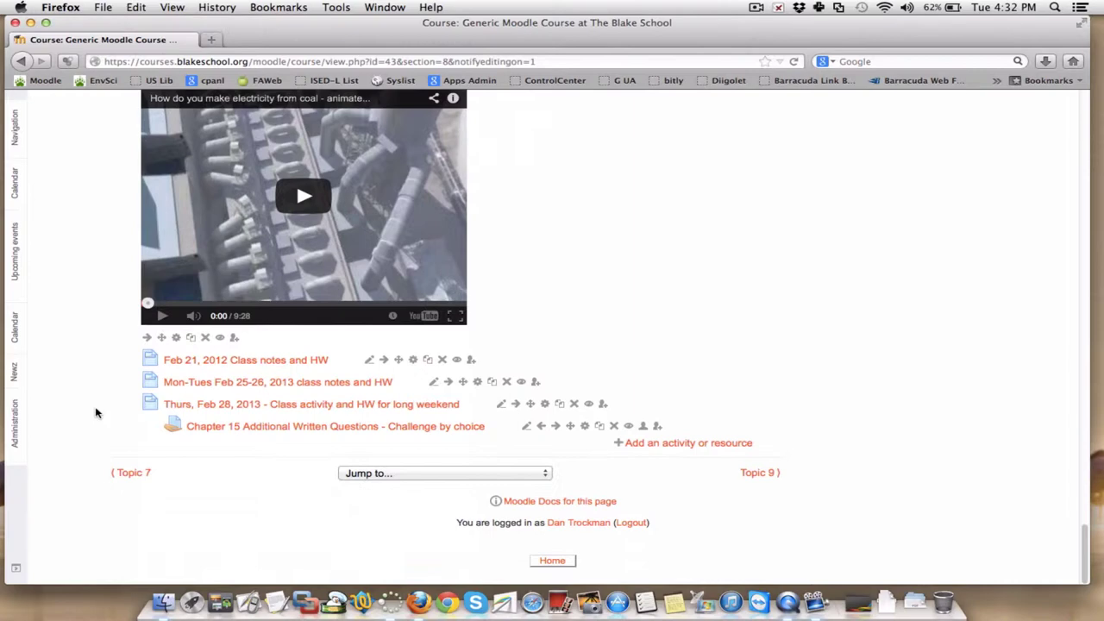
{"action": "left_click", "coordinate": [670, 445]}
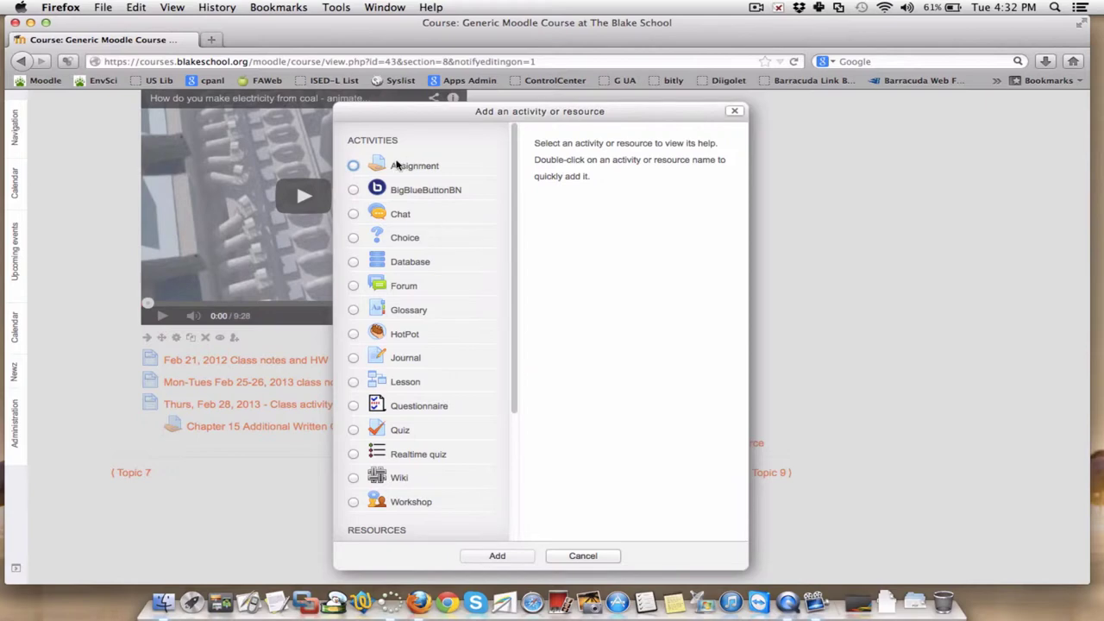
{"action": "left_click", "coordinate": [353, 166]}
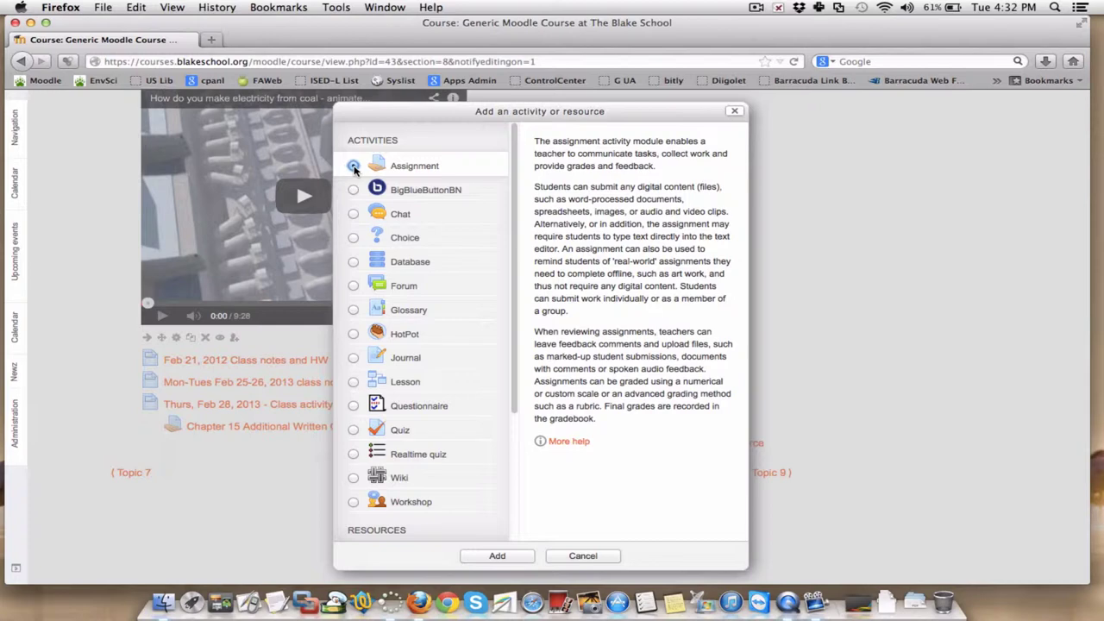
{"action": "left_click", "coordinate": [354, 167]}
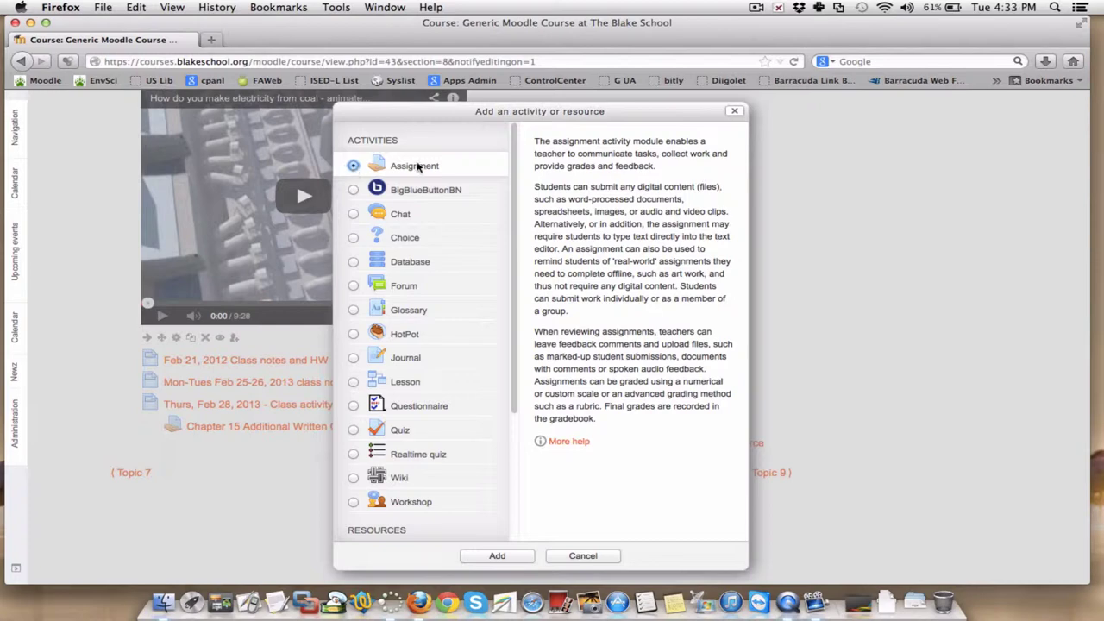
{"action": "left_click", "coordinate": [490, 555]}
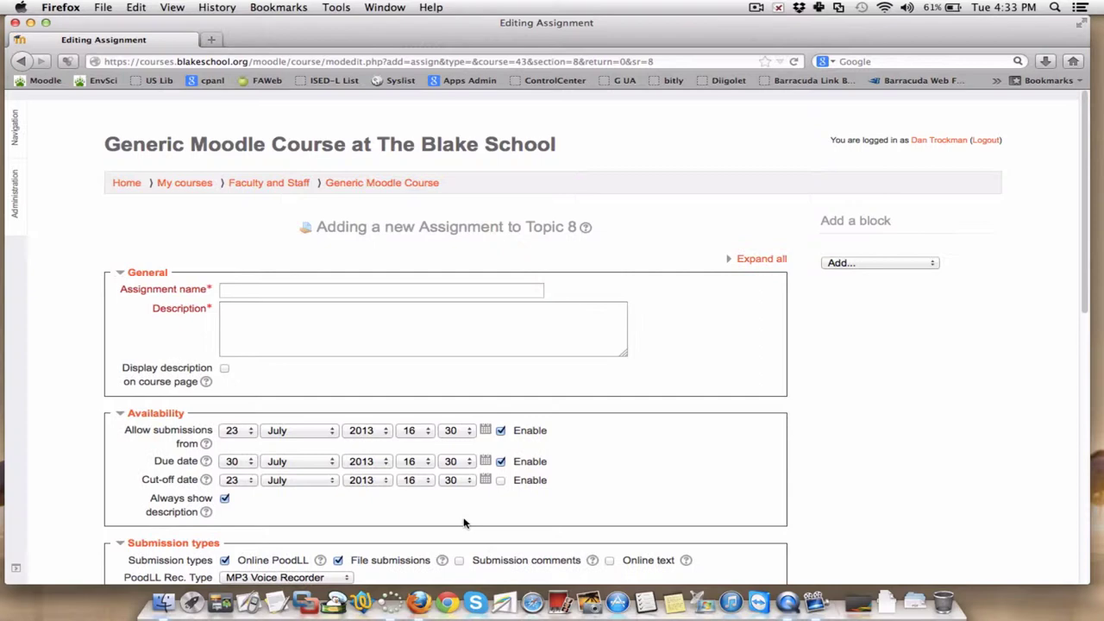
- Name the assignment "Light Bulb Tracking Spreadsheet - turn in here"
{"action": "left_click", "coordinate": [297, 291]}
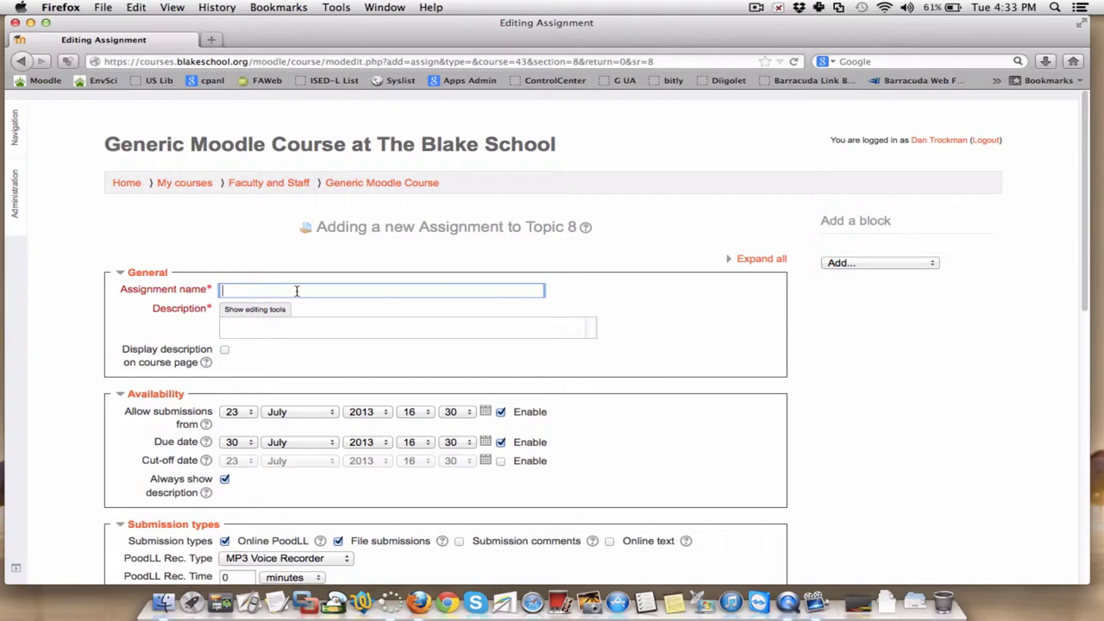
{"action": "type", "text": "Light Bulb Tracking W"}
{"action": "key", "text": "BackSpace"}
{"action": "type", "text": "Spreadsheet - "}
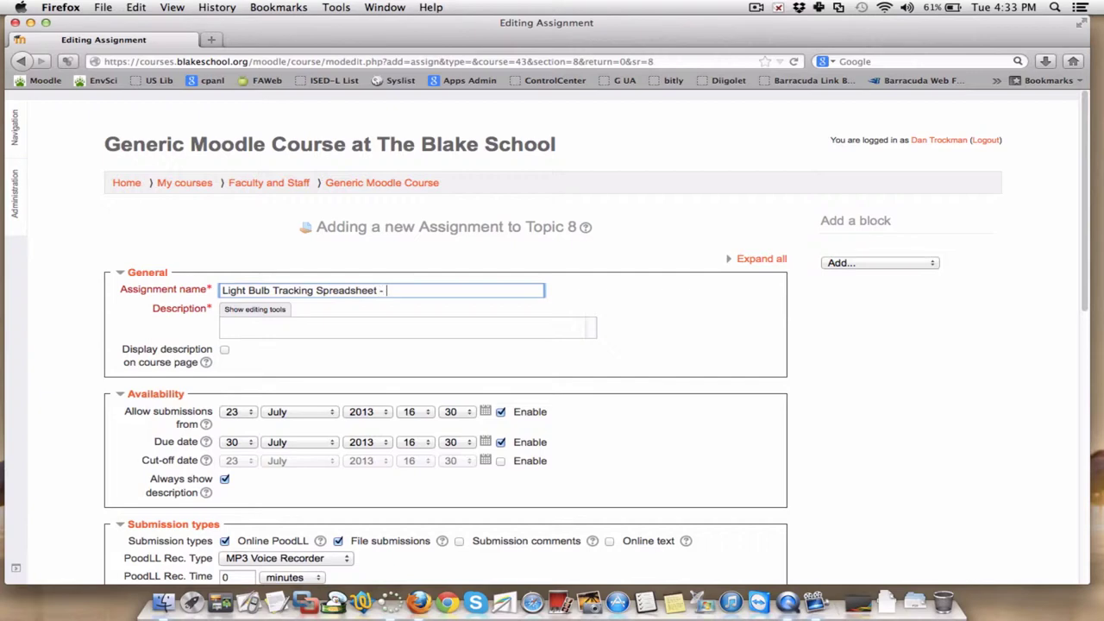
{"action": "type", "text": "turn in here"}
- Show the editing tools for the assignment description and enlarge its text area to nearly the full form width
{"action": "left_click", "coordinate": [267, 312]}
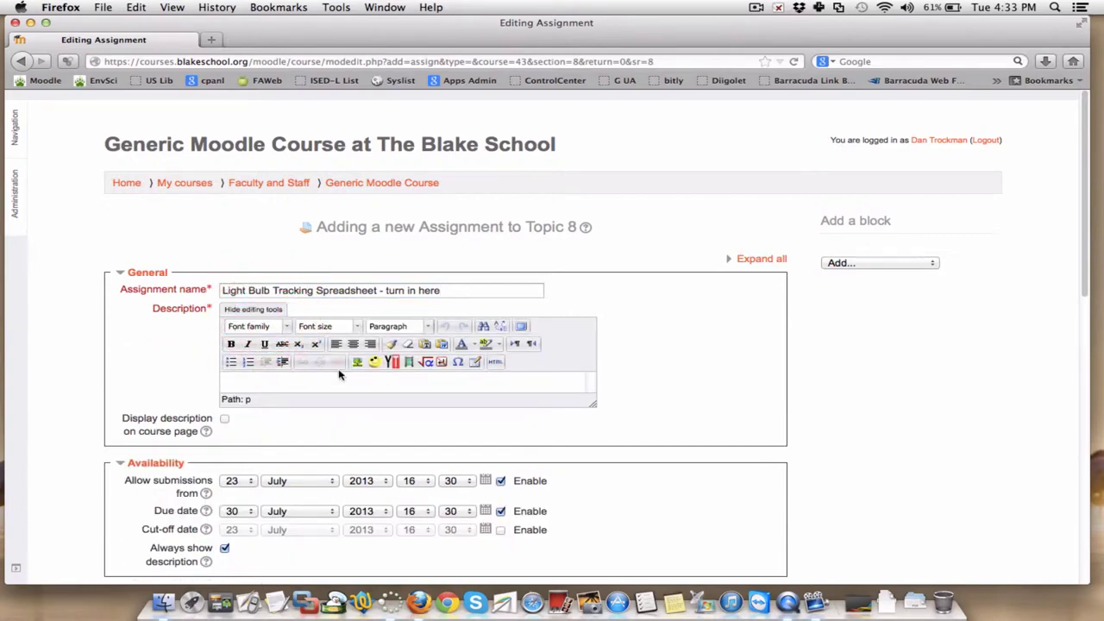
{"action": "left_click_drag", "start_coordinate": [592, 403], "coordinate": [781, 506]}
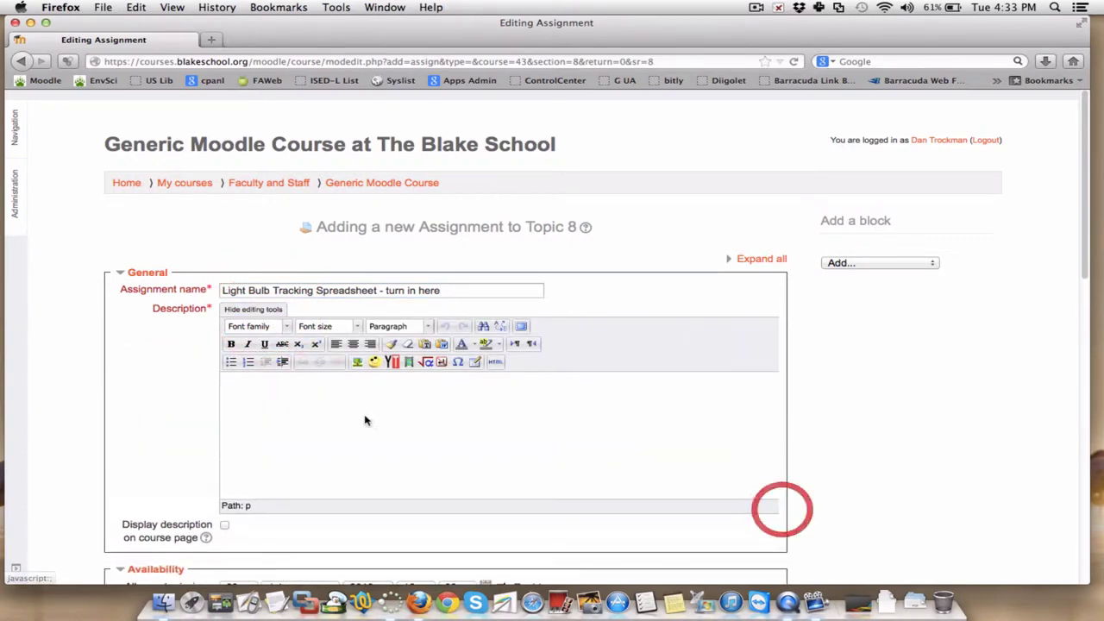
{"action": "left_click", "coordinate": [256, 388]}
- Write the assignment description: "As presecribed in class. Please audit your hosehold for lighting as we described and began. Tun in here at the date indicated."
{"action": "type", "text": "As pr"}
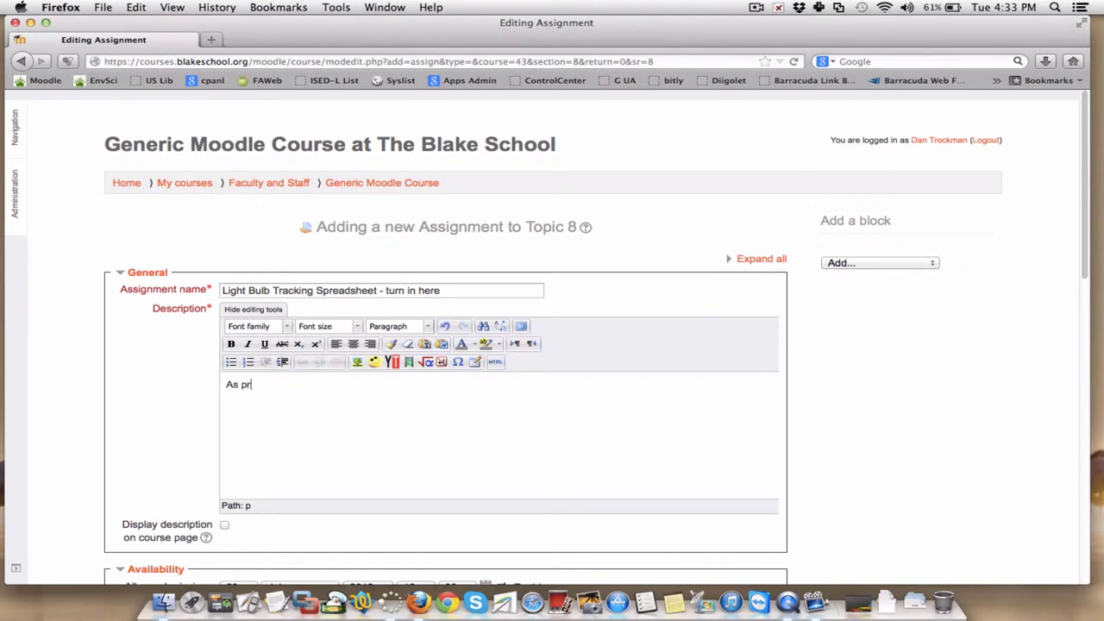
{"action": "type", "text": "esecribed in class. Please "}
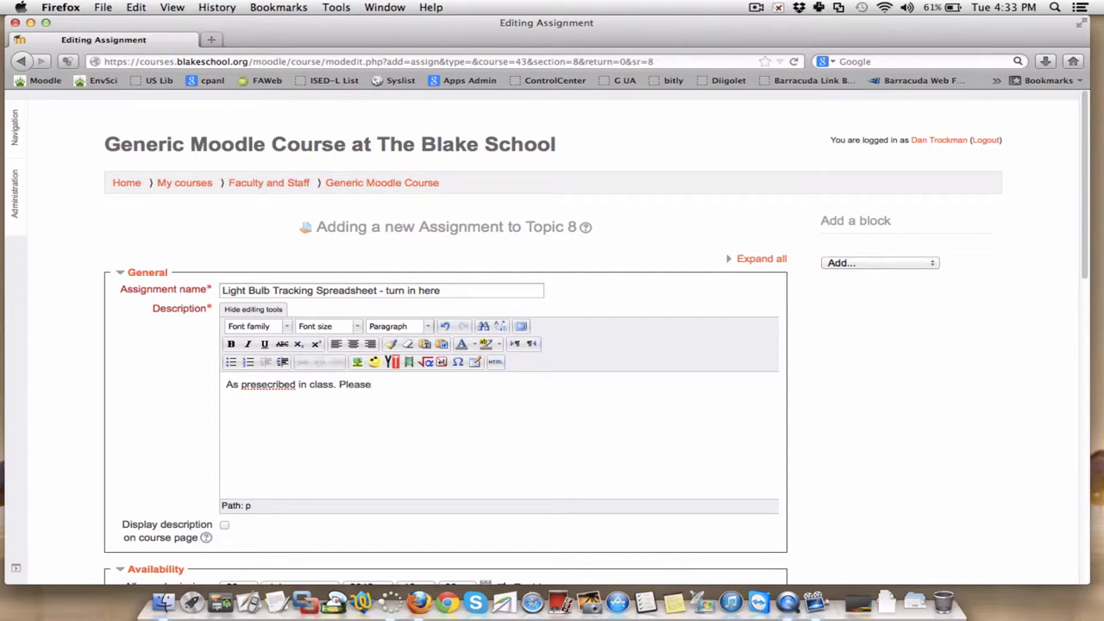
{"action": "type", "text": "audit your hosehold for li"}
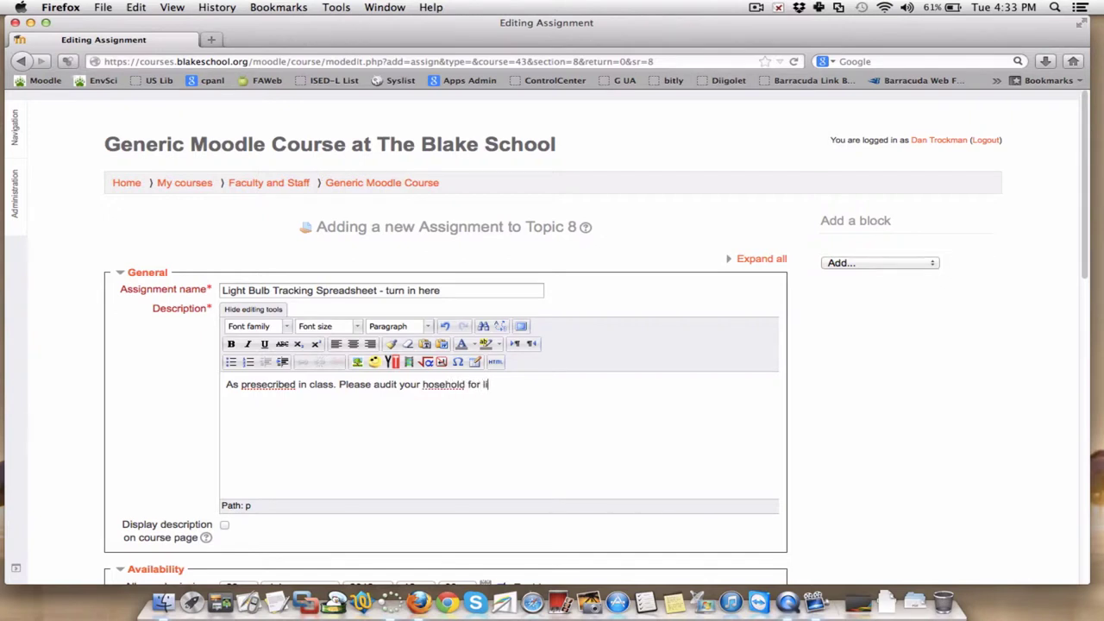
{"action": "type", "text": "ghting as we described and"}
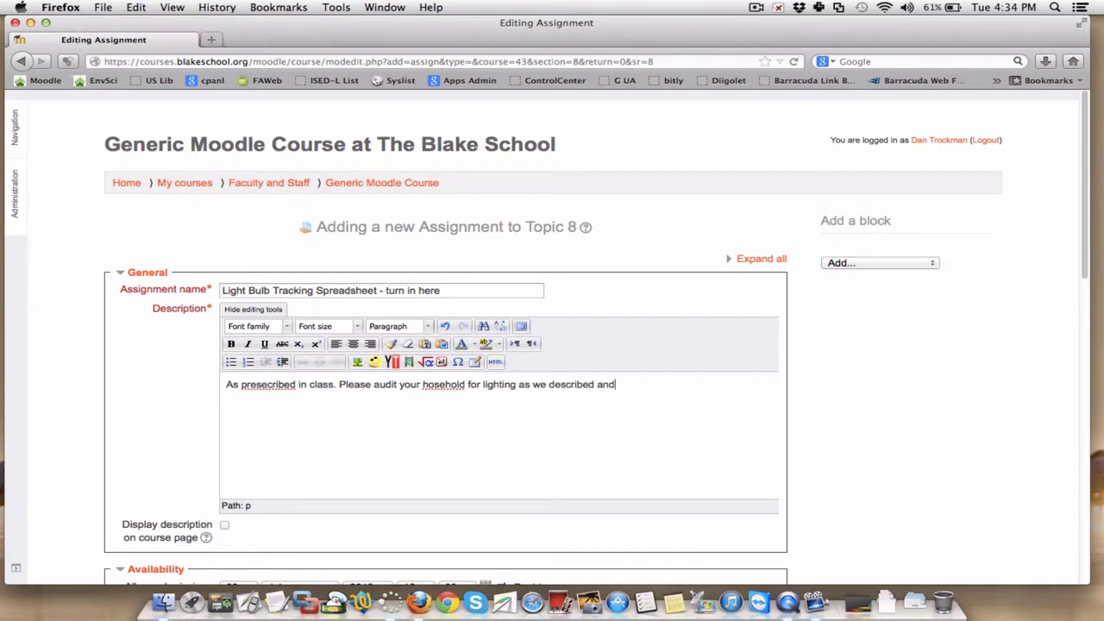
{"action": "key", "text": "BackSpace"}
{"action": "type", "text": "d began. Tun in here at the"}
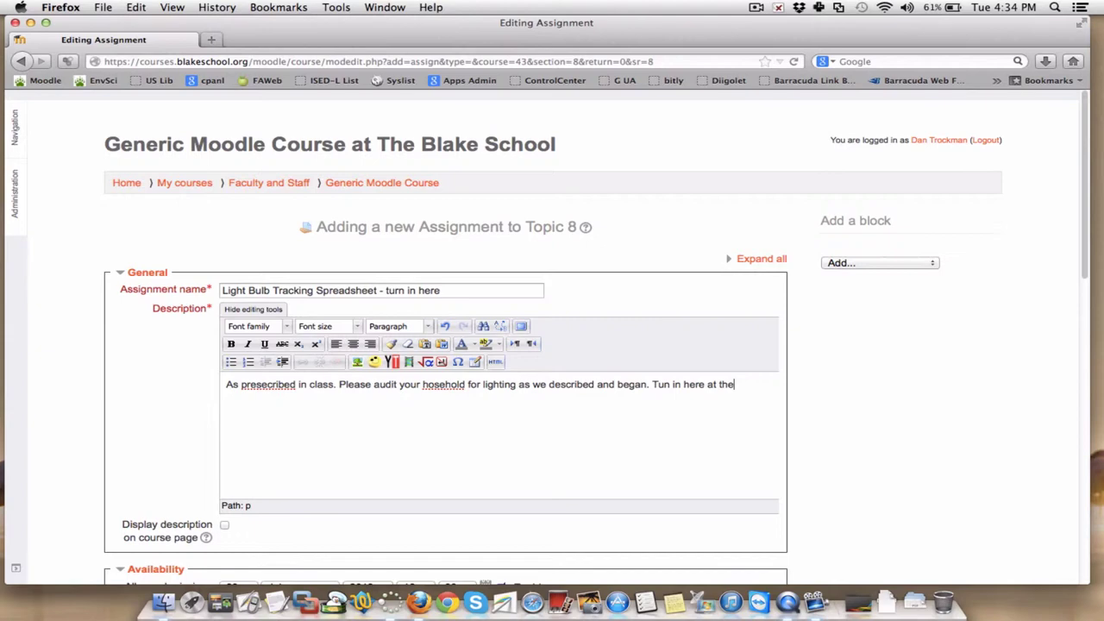
{"action": "type", "text": " date indicated."}
- Correct the two flagged misspellings in the description to "prescribed" and "household" using the spelling suggestions
{"action": "right_click", "coordinate": [264, 389]}
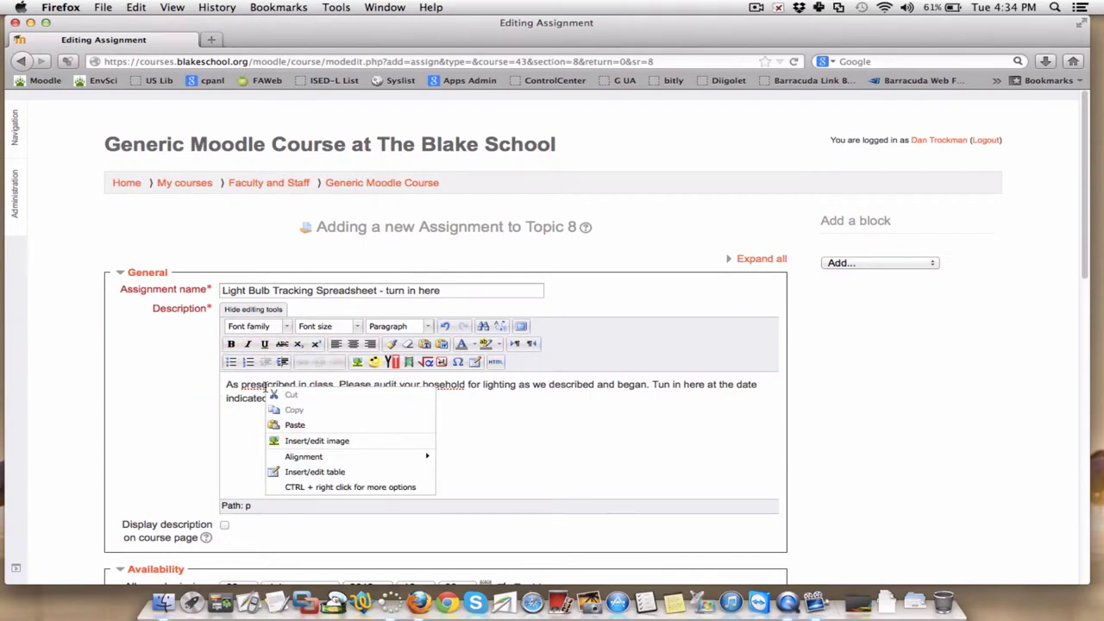
{"action": "left_click", "coordinate": [263, 385]}
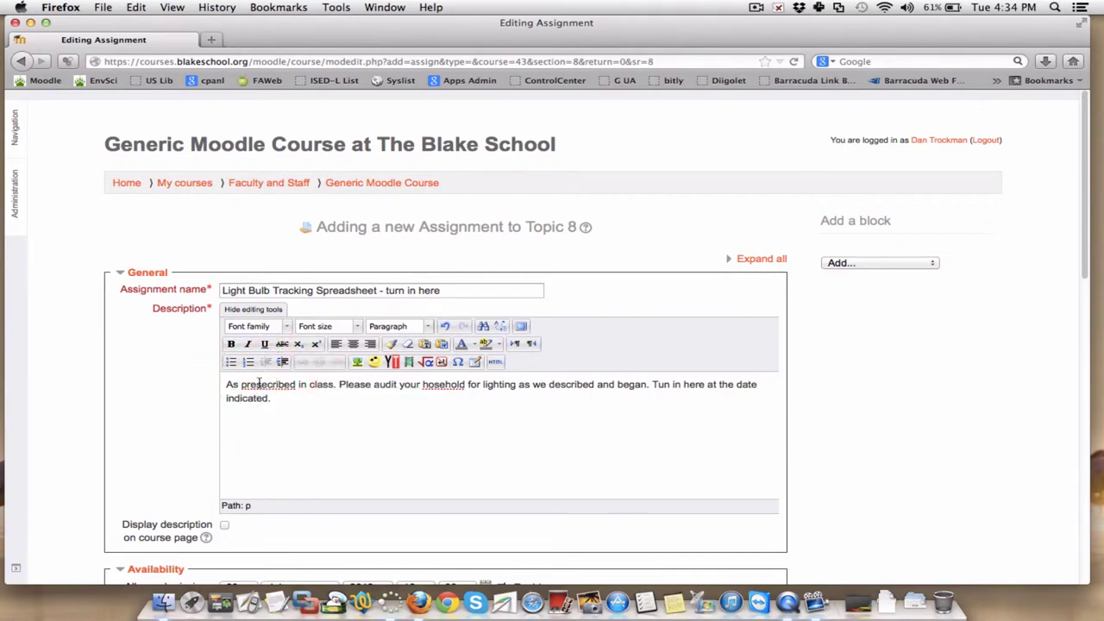
{"action": "right_click", "coordinate": [259, 384]}
{"action": "left_click", "coordinate": [312, 166]}
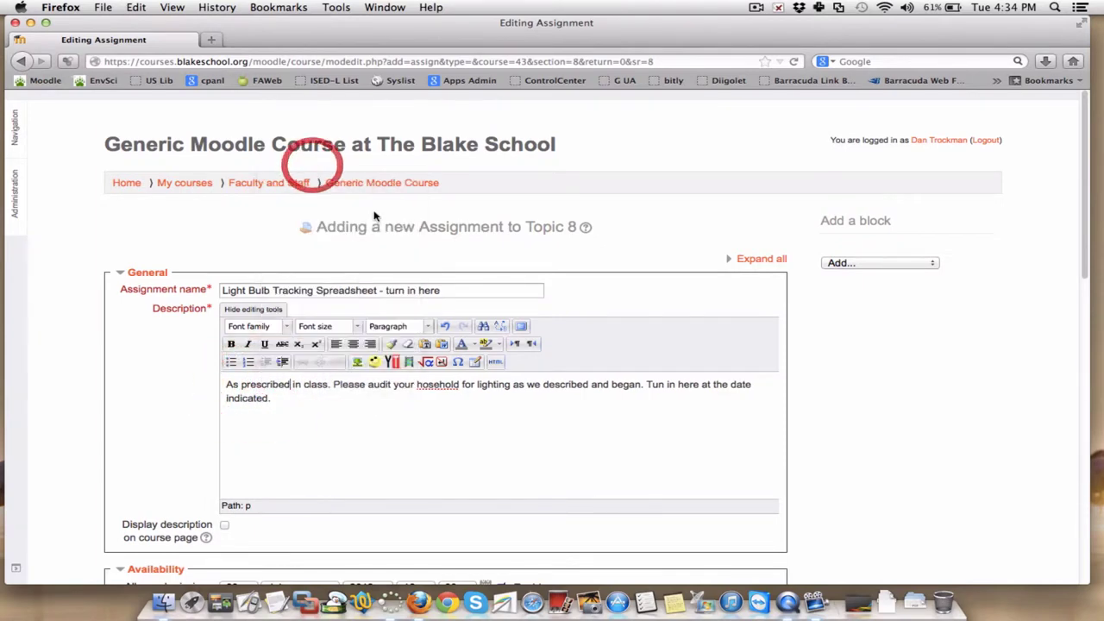
{"action": "right_click", "coordinate": [432, 385]}
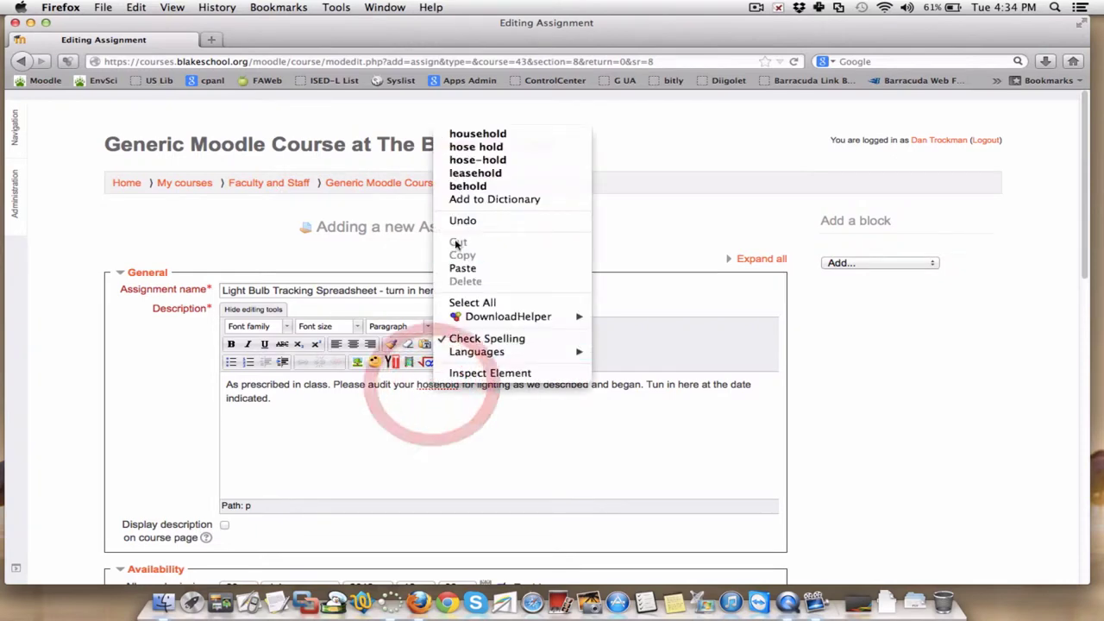
{"action": "left_click", "coordinate": [466, 134]}
- Set the day of the assignment's due date to 25 in the Availability section
{"action": "scroll", "coordinate": [460, 429], "scroll_direction": "down", "scroll_amount": 2}
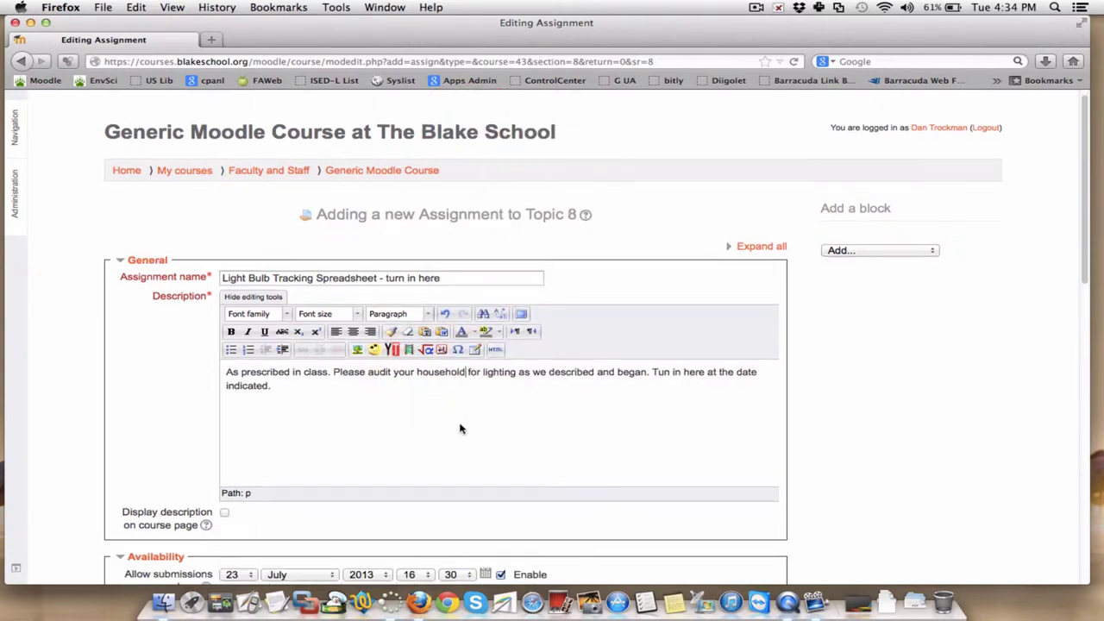
{"action": "scroll", "coordinate": [460, 429], "scroll_direction": "down", "scroll_amount": 5}
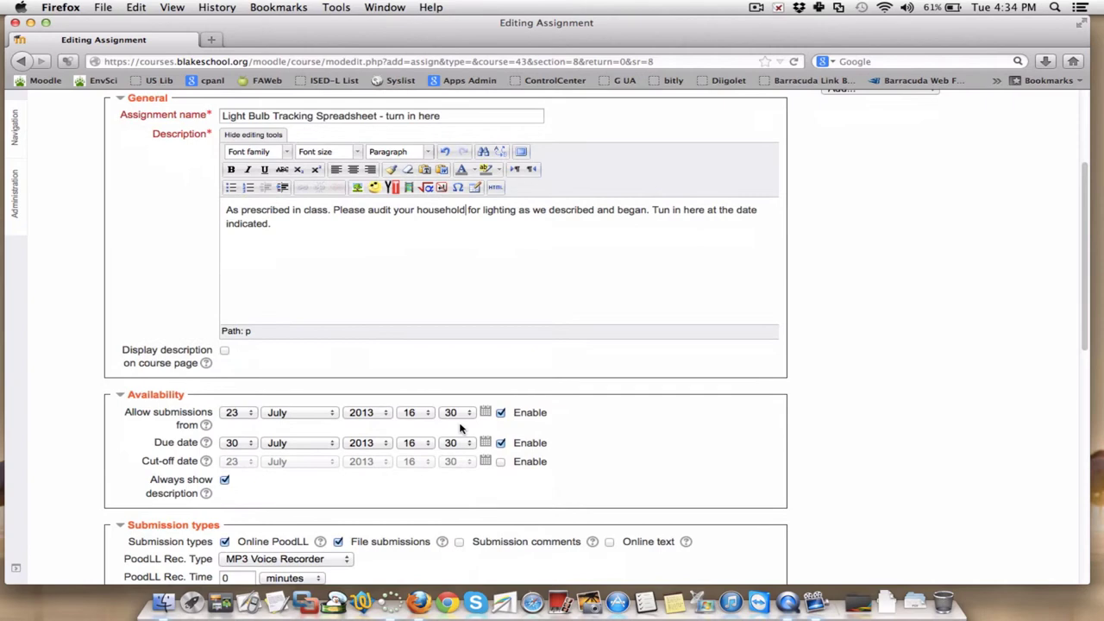
{"action": "left_click", "coordinate": [243, 446]}
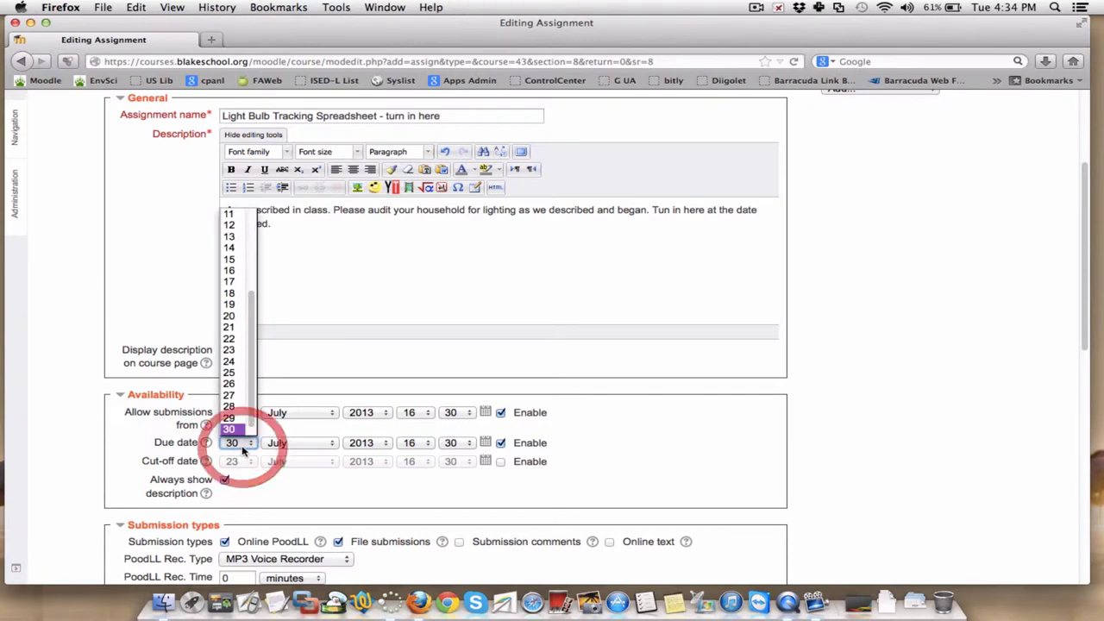
{"action": "left_click", "coordinate": [238, 373]}
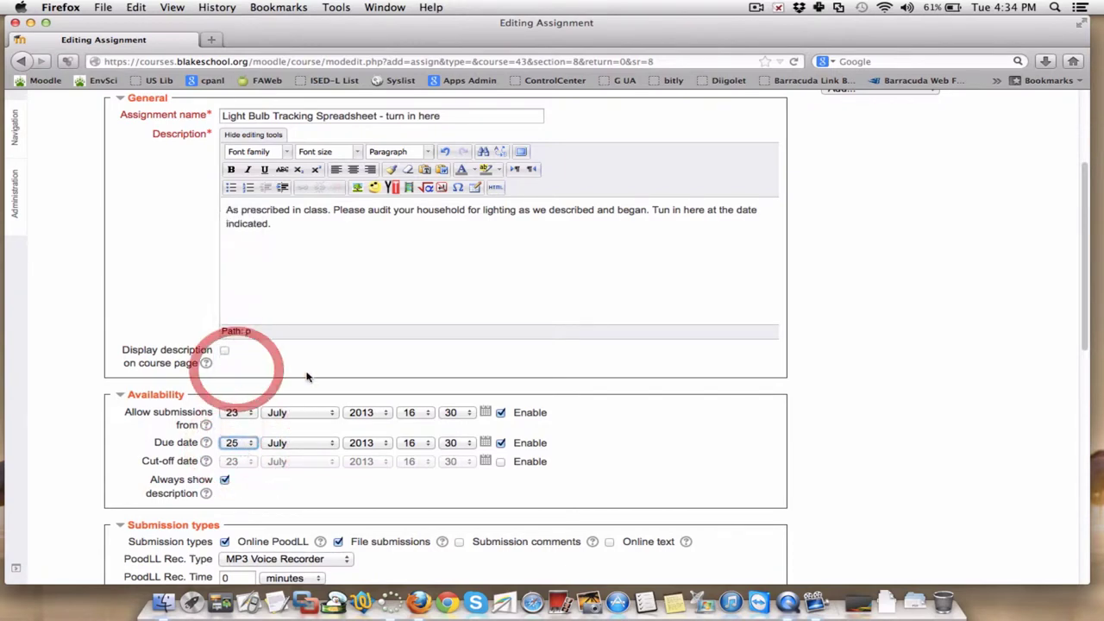
- Enable the cut-off date and set its day to 25
{"action": "scroll", "coordinate": [654, 443], "scroll_direction": "down", "scroll_amount": 1}
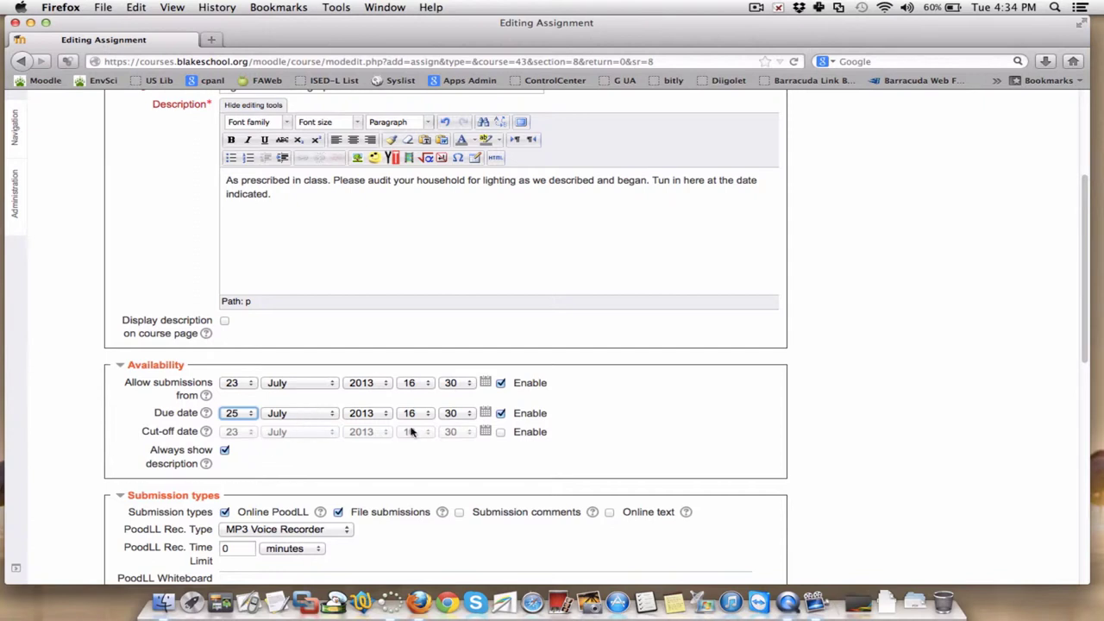
{"action": "left_click", "coordinate": [500, 432]}
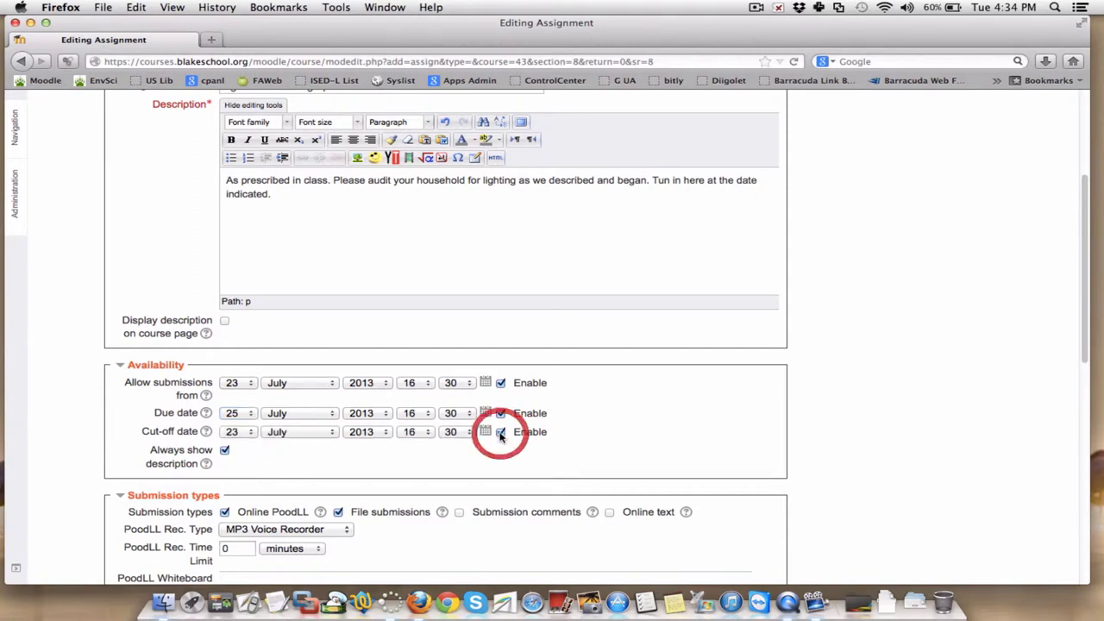
{"action": "left_click", "coordinate": [250, 433]}
{"action": "scroll", "coordinate": [246, 409], "scroll_direction": "down", "scroll_amount": 3}
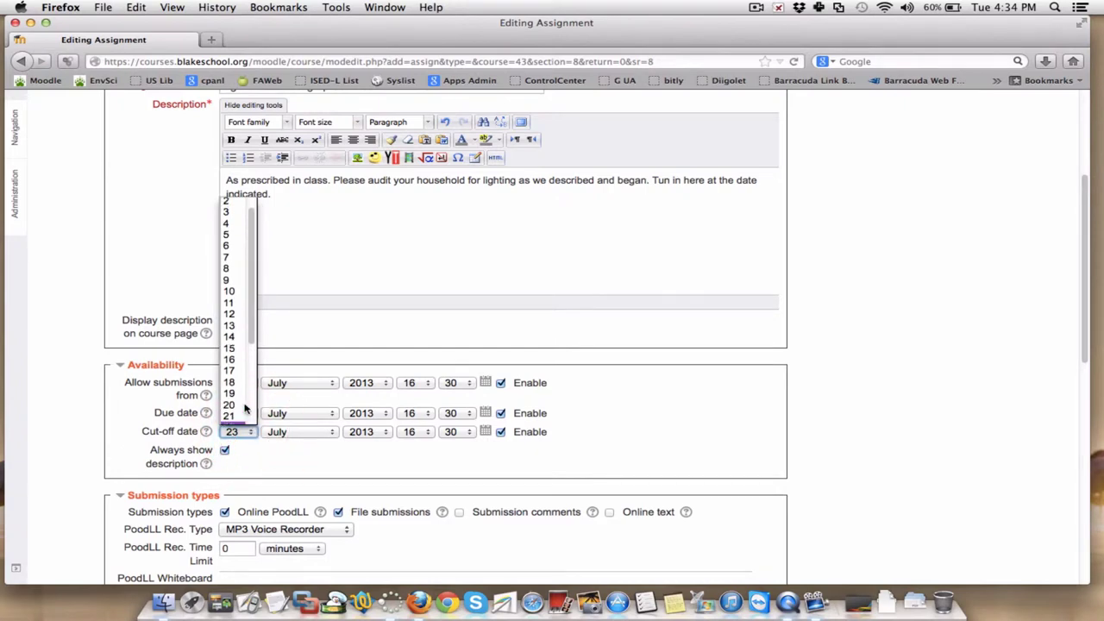
{"action": "left_click", "coordinate": [229, 380]}
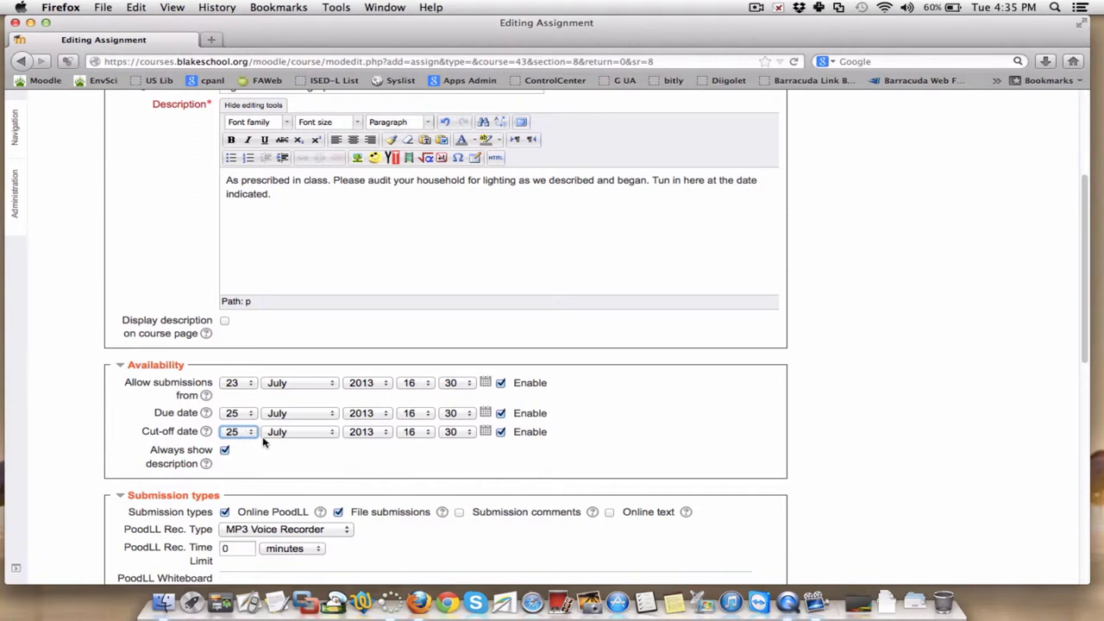
- Allow only File submissions and Submission comments as submission types, with Online PoodLL and Online text disabled
{"action": "scroll", "coordinate": [277, 449], "scroll_direction": "down", "scroll_amount": 3}
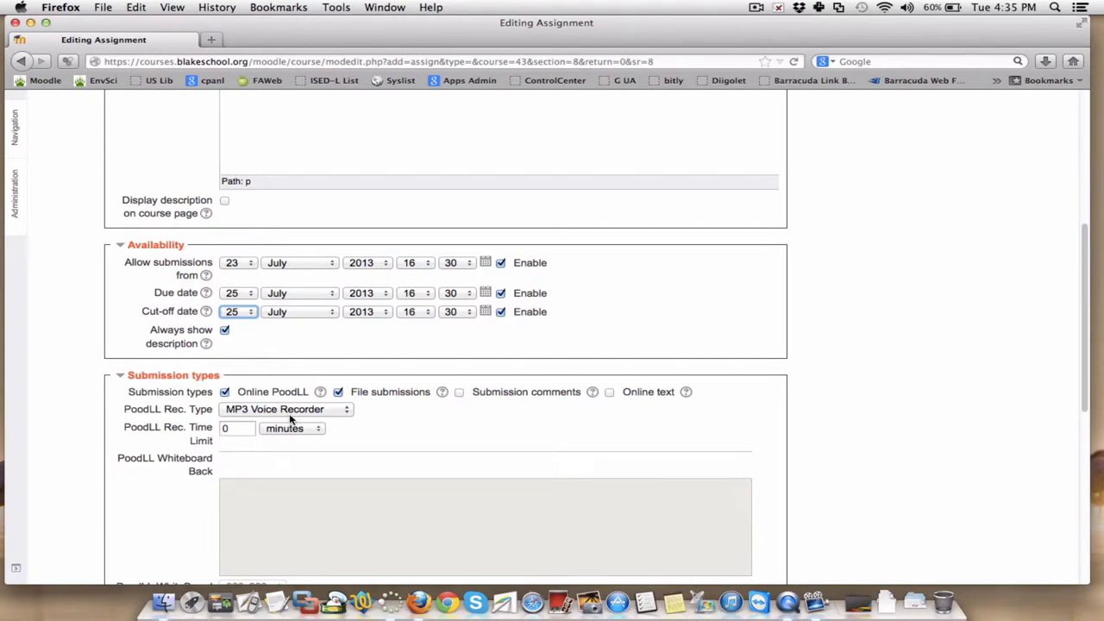
{"action": "left_click", "coordinate": [225, 393]}
{"action": "left_click", "coordinate": [338, 393]}
{"action": "left_click", "coordinate": [609, 393]}
{"action": "left_click", "coordinate": [609, 392]}
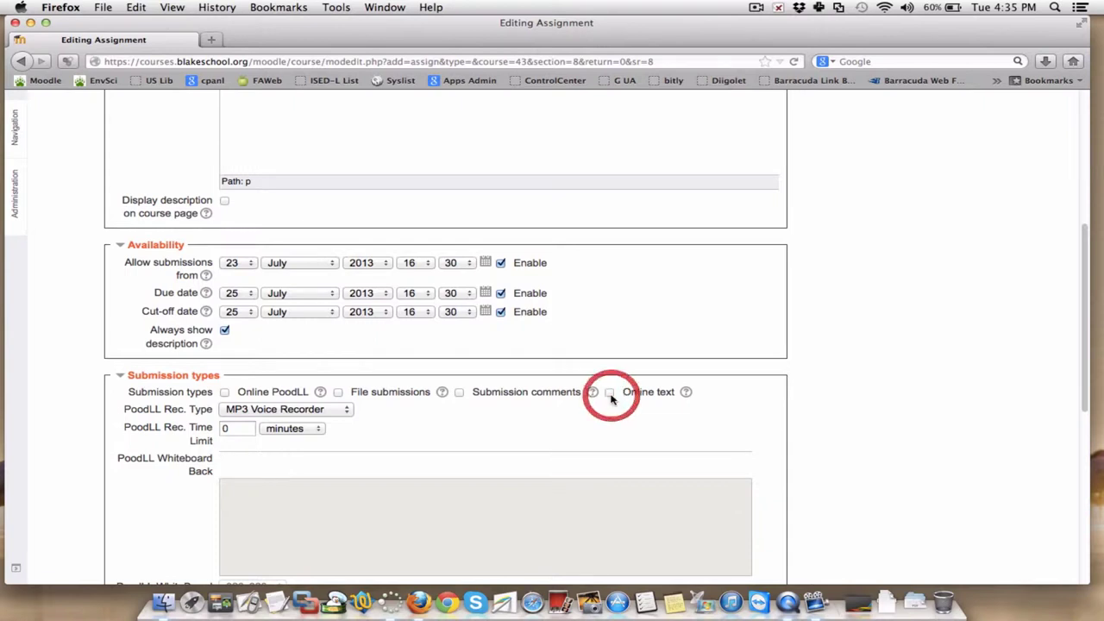
{"action": "left_click", "coordinate": [459, 393]}
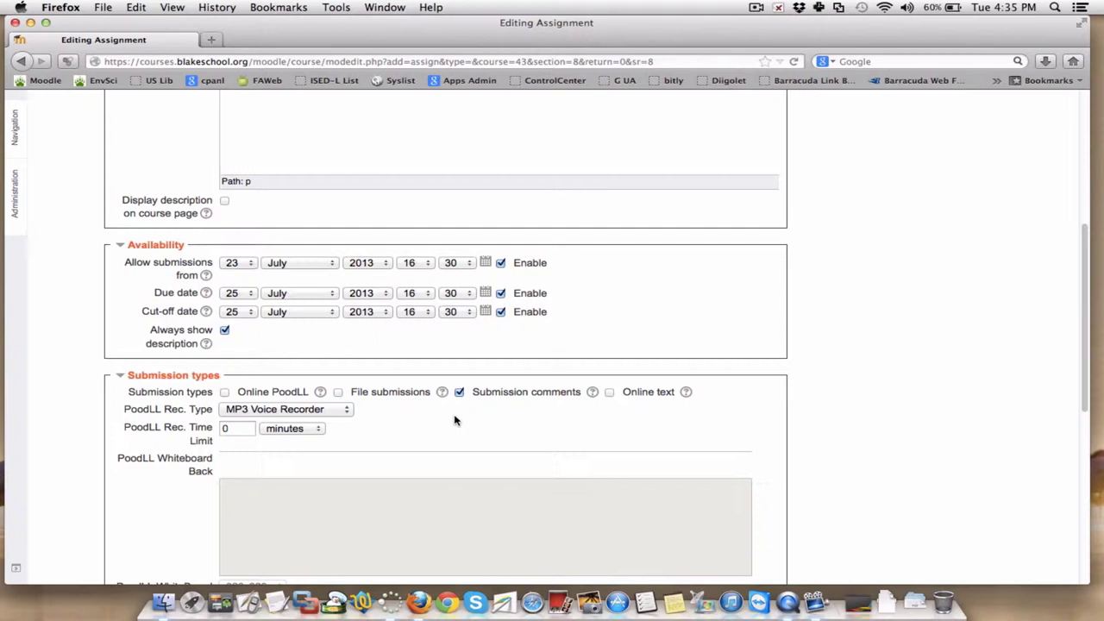
{"action": "left_click", "coordinate": [338, 393]}
- Look over the available PoodLL recording types and the choices for the maximum number of uploaded files without changing either setting
{"action": "left_click", "coordinate": [265, 411]}
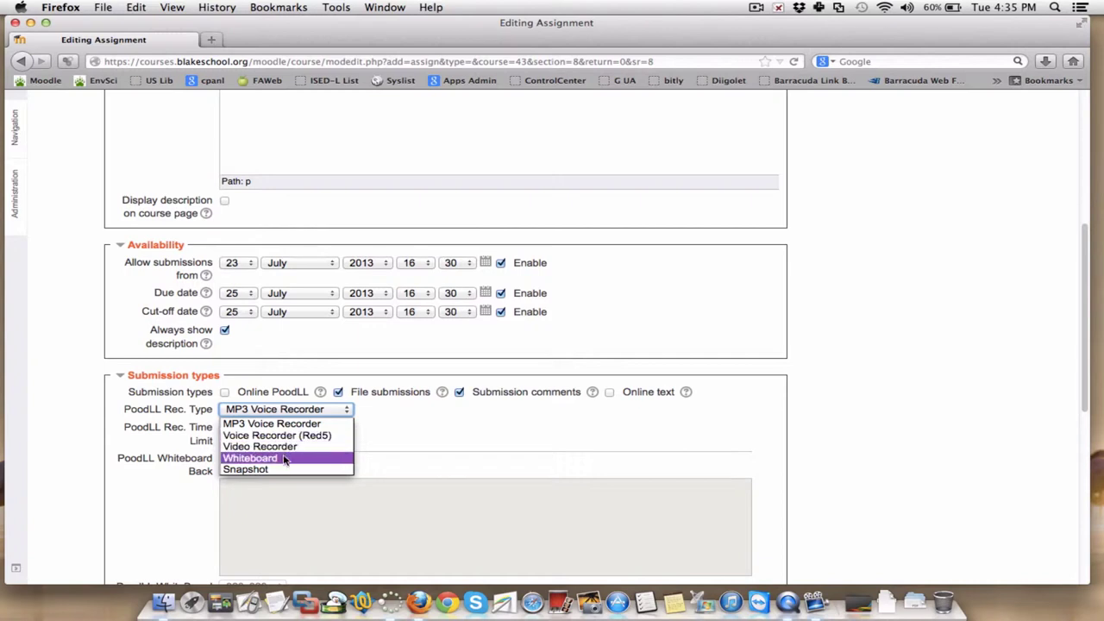
{"action": "left_click", "coordinate": [418, 436]}
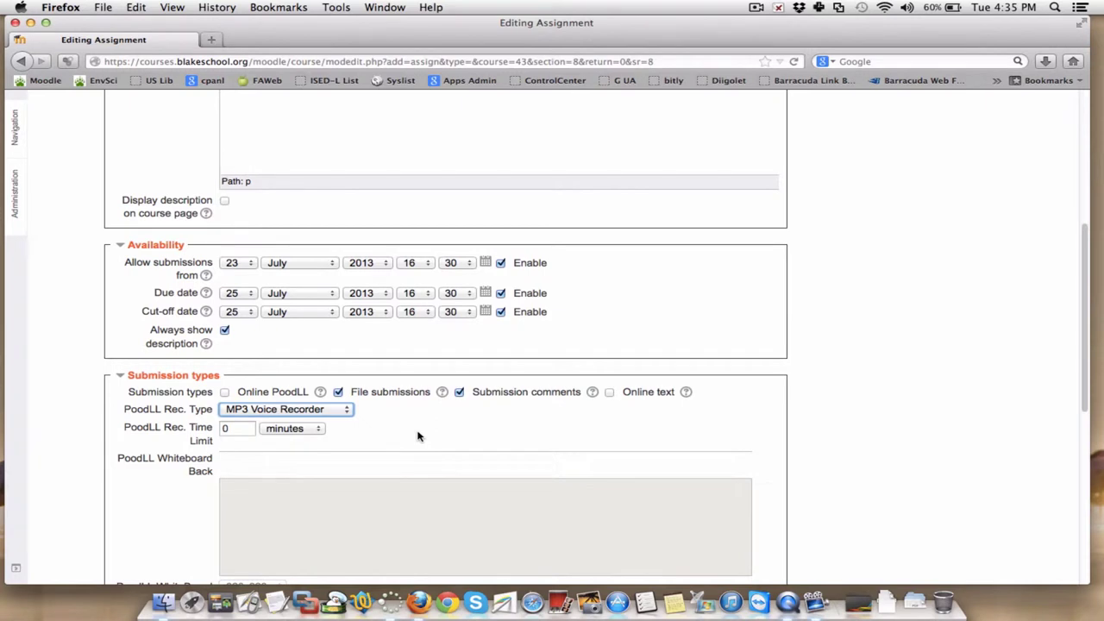
{"action": "scroll", "coordinate": [418, 436], "scroll_direction": "down", "scroll_amount": 3}
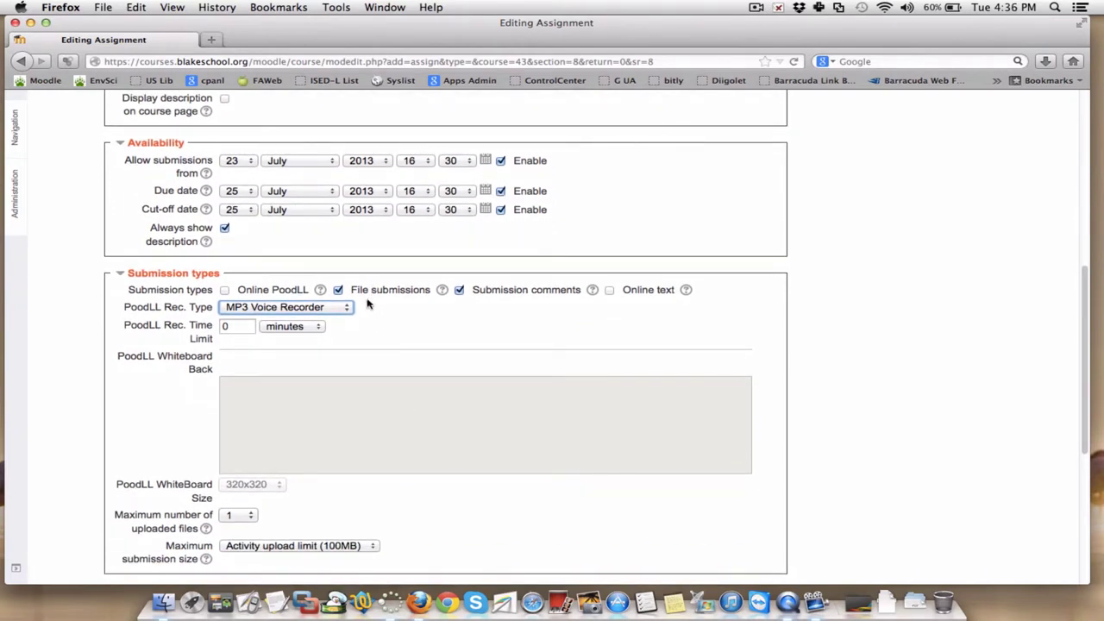
{"action": "scroll", "coordinate": [350, 481], "scroll_direction": "down", "scroll_amount": 2}
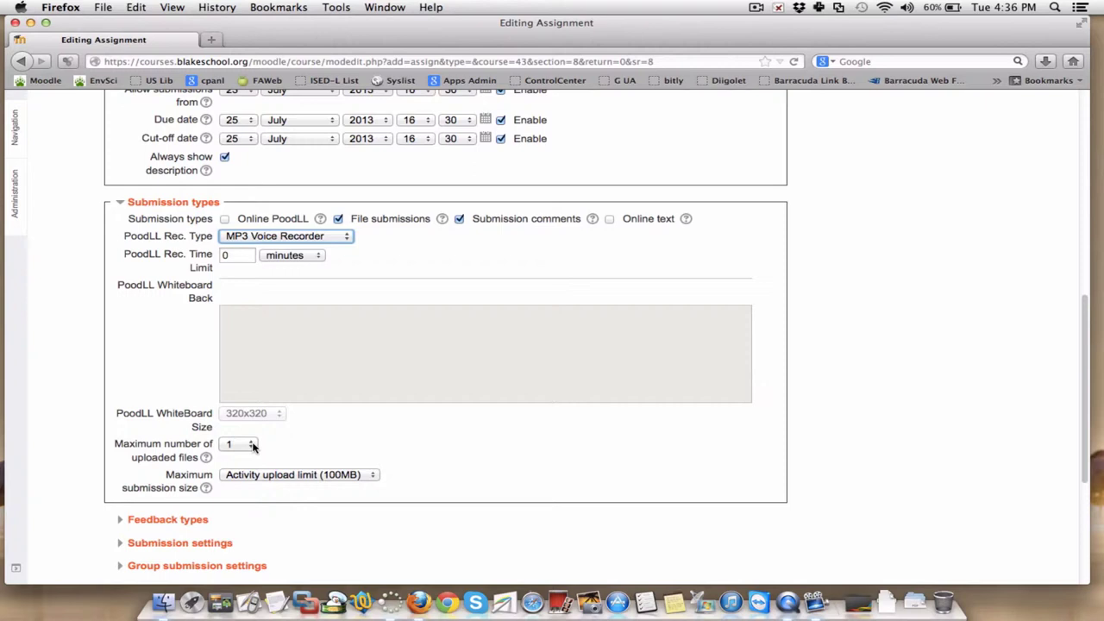
{"action": "left_click", "coordinate": [252, 446]}
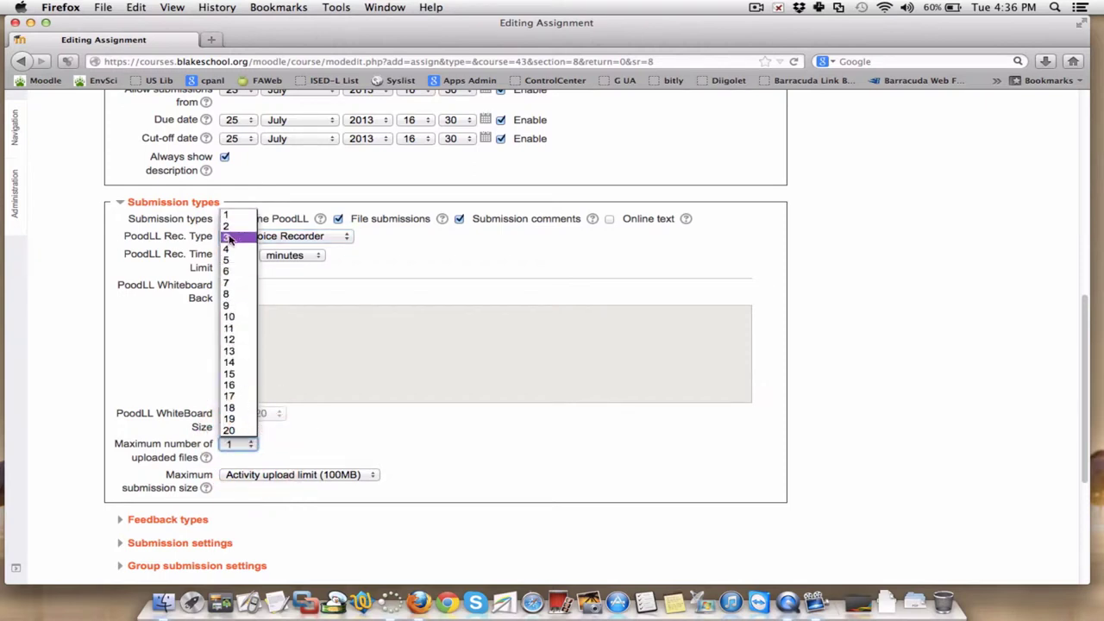
{"action": "left_click", "coordinate": [414, 453]}
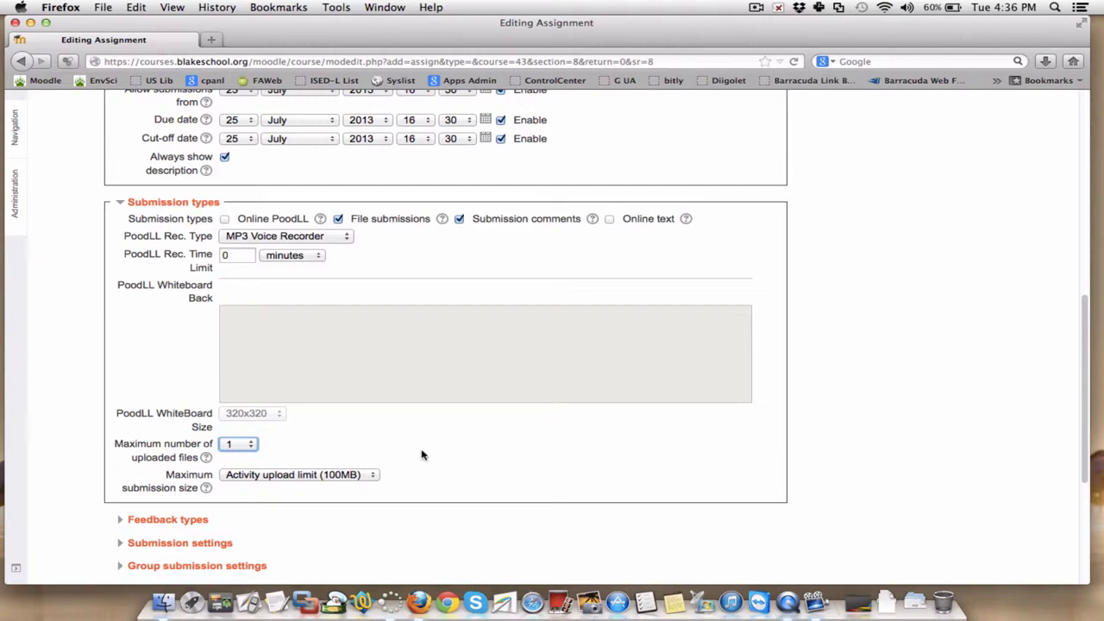
- Expand the Feedback types section and read the help explanation for Feedback comments
{"action": "scroll", "coordinate": [422, 455], "scroll_direction": "down", "scroll_amount": 4}
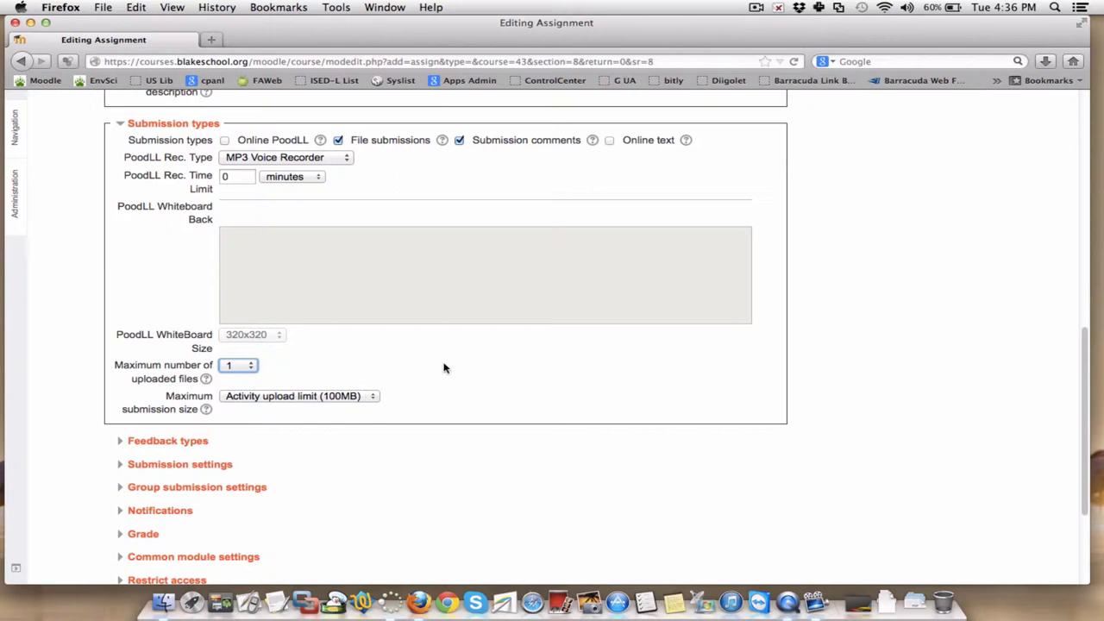
{"action": "scroll", "coordinate": [445, 368], "scroll_direction": "down", "scroll_amount": 1}
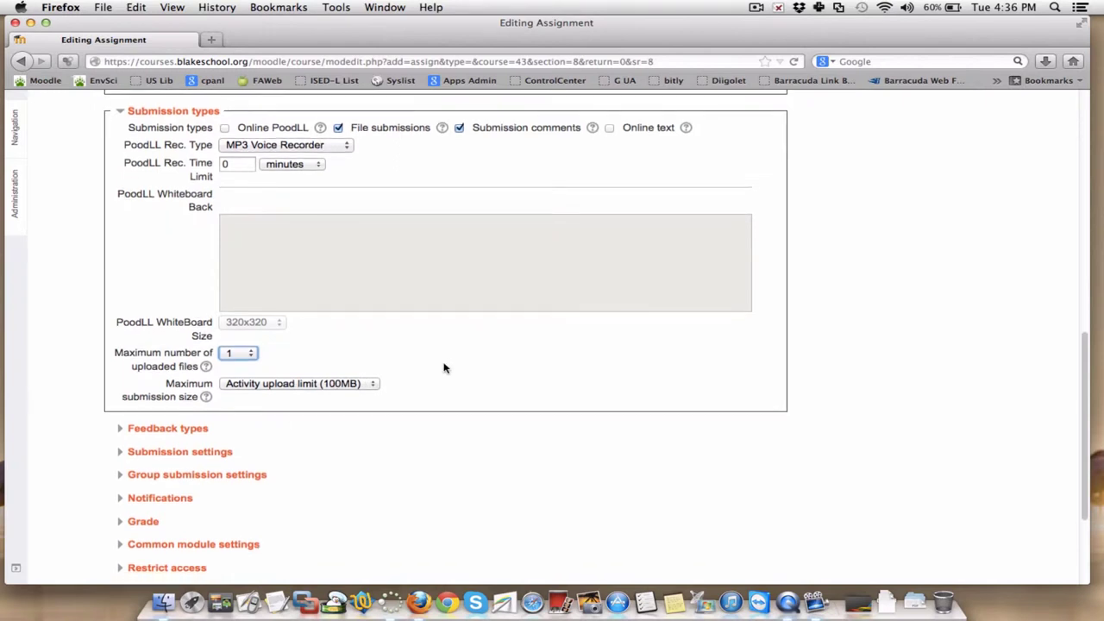
{"action": "scroll", "coordinate": [445, 368], "scroll_direction": "down", "scroll_amount": 2}
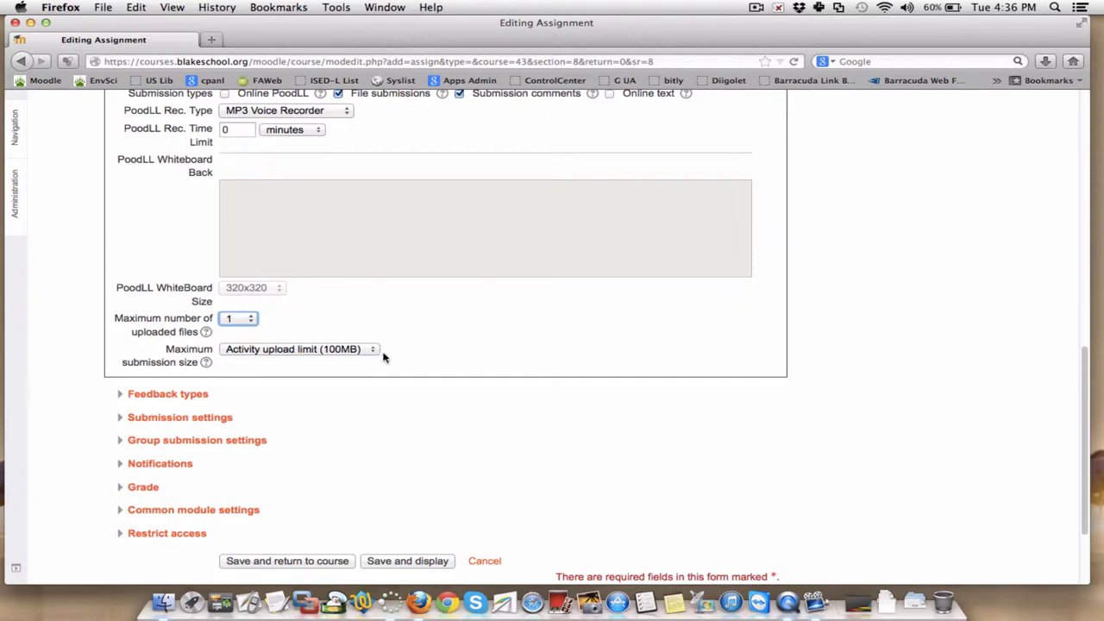
{"action": "left_click", "coordinate": [198, 396]}
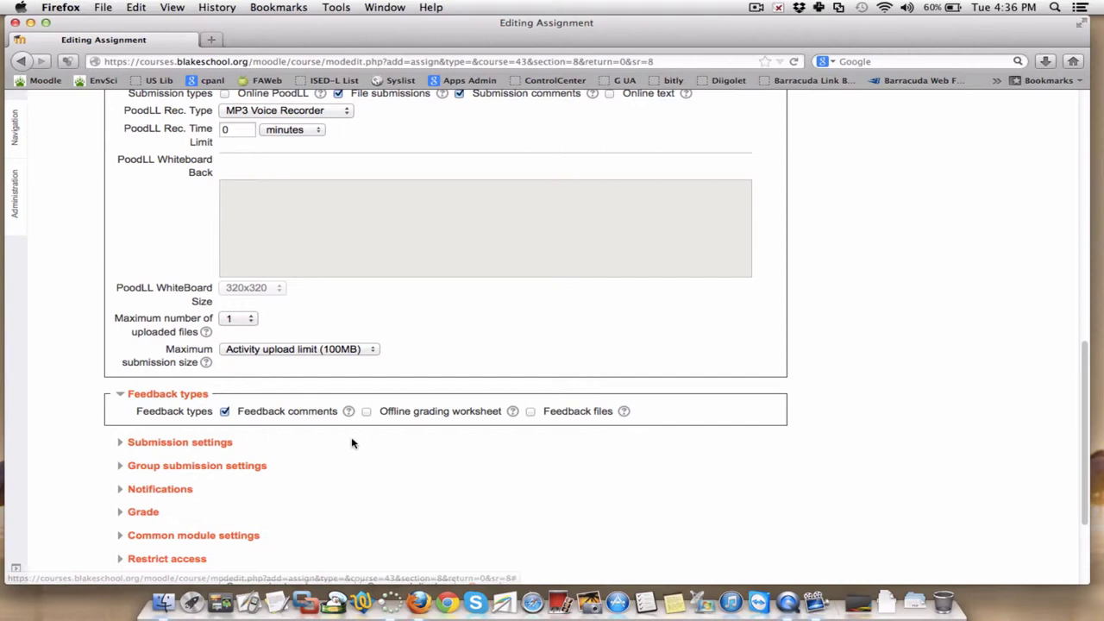
{"action": "scroll", "coordinate": [377, 487], "scroll_direction": "down", "scroll_amount": 2}
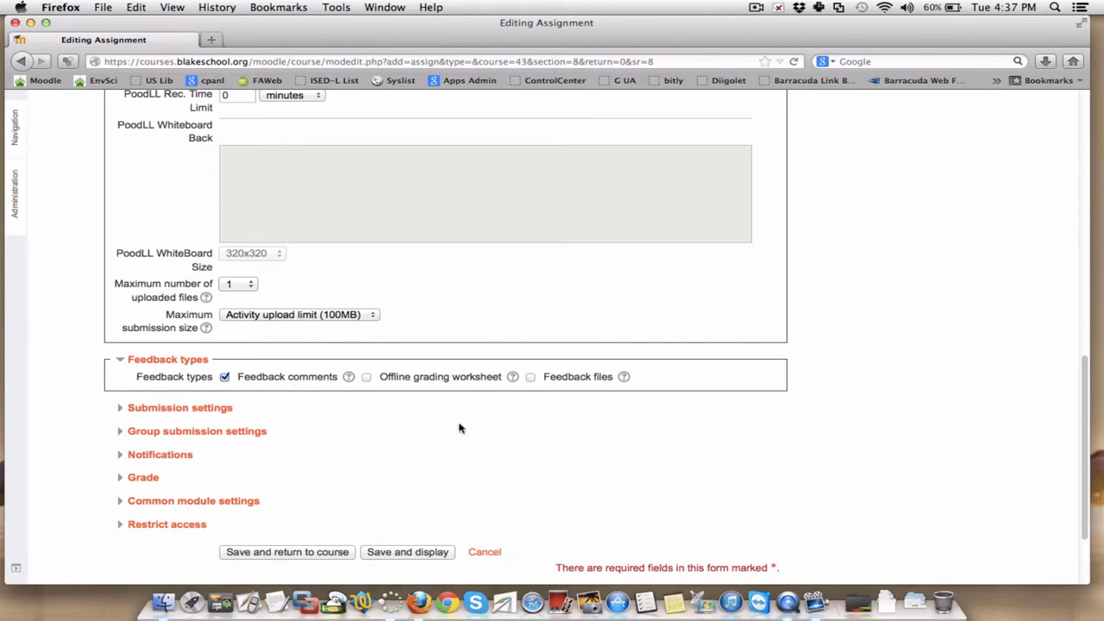
{"action": "scroll", "coordinate": [458, 426], "scroll_direction": "down", "scroll_amount": 2}
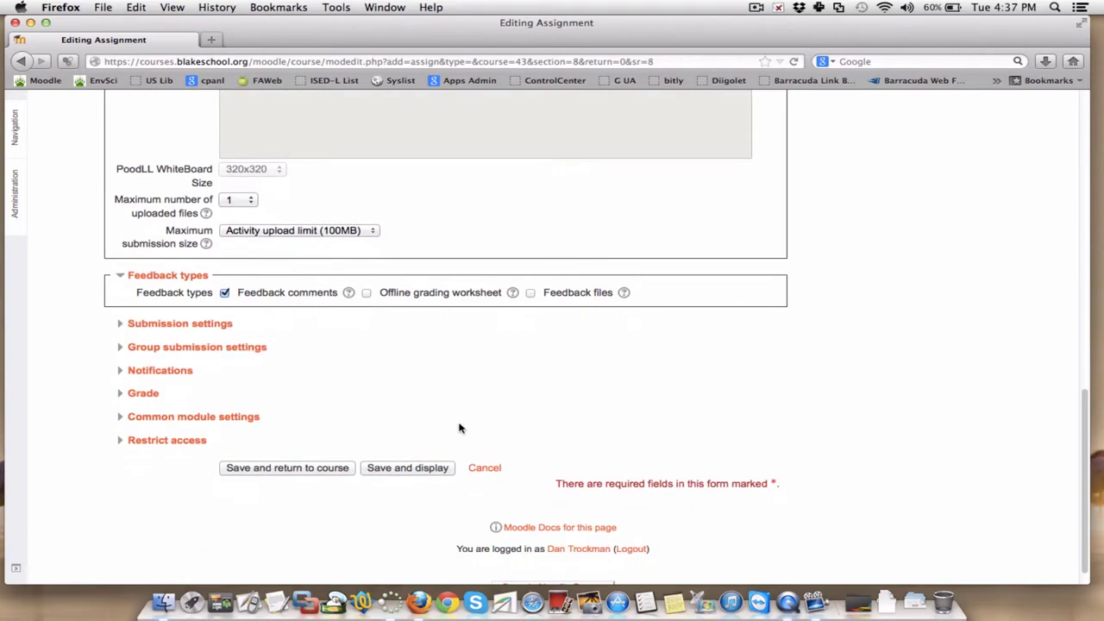
{"action": "left_click", "coordinate": [349, 293]}
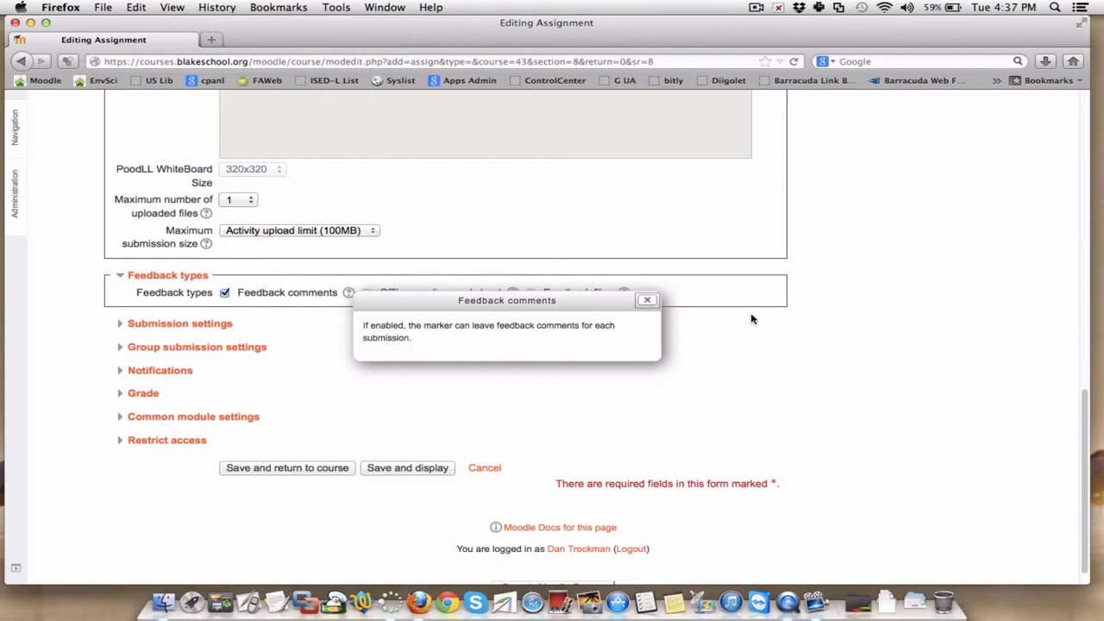
{"action": "left_click", "coordinate": [647, 299]}
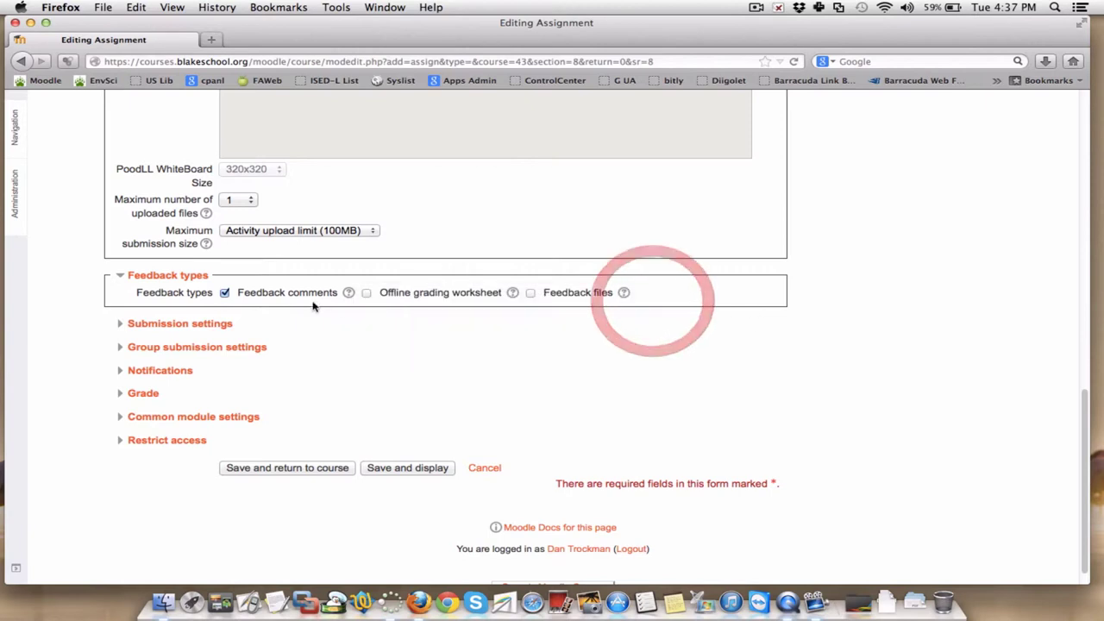
- Expand the Submission settings section and look at the choices for requiring students to click the submit button
{"action": "left_click", "coordinate": [222, 324]}
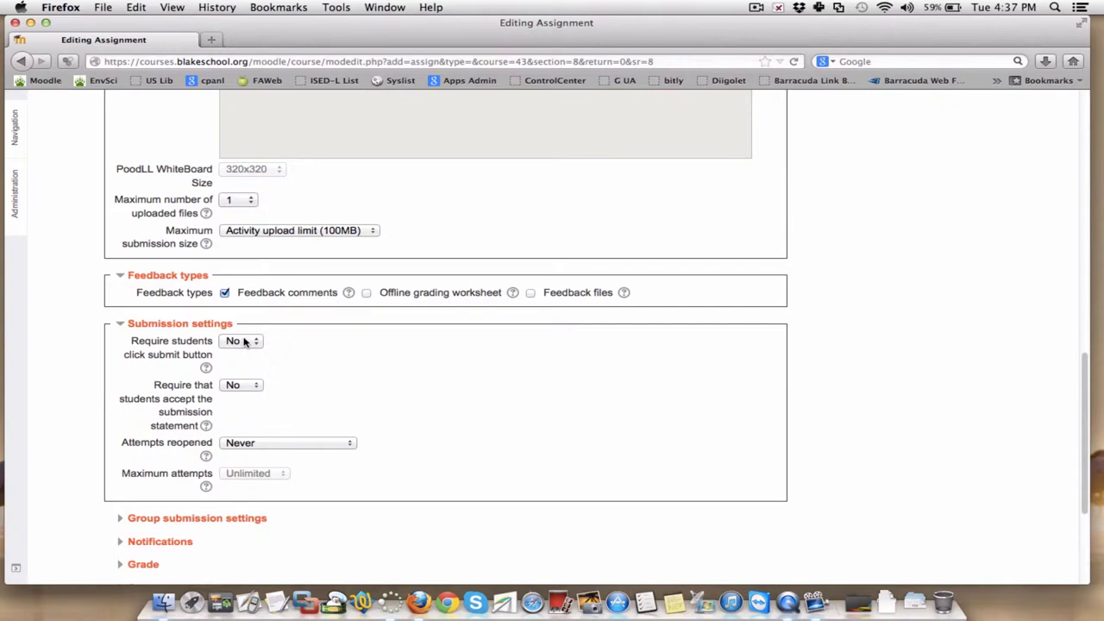
{"action": "left_click", "coordinate": [244, 341]}
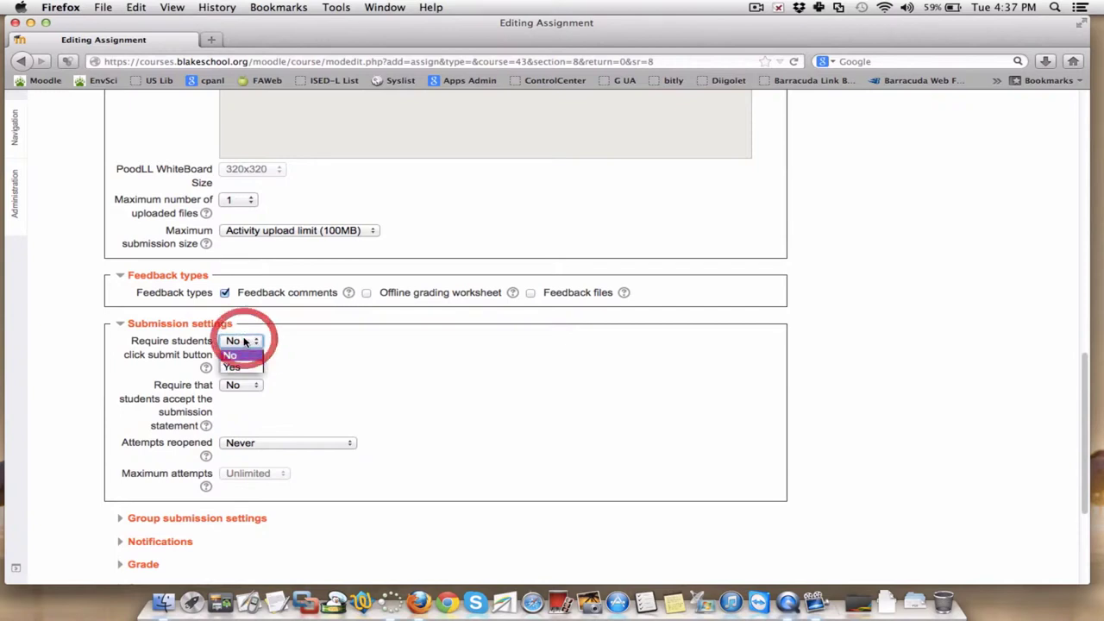
{"action": "left_click", "coordinate": [312, 363]}
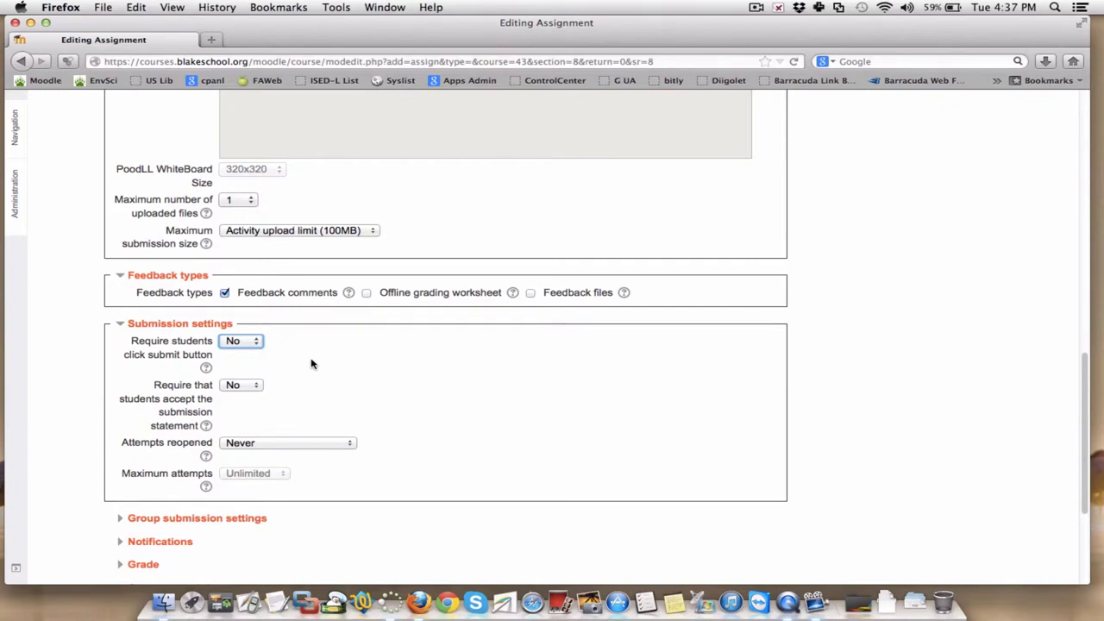
- Expand the Notifications section and set Require students click submit button to Yes
{"action": "scroll", "coordinate": [312, 364], "scroll_direction": "down", "scroll_amount": 1}
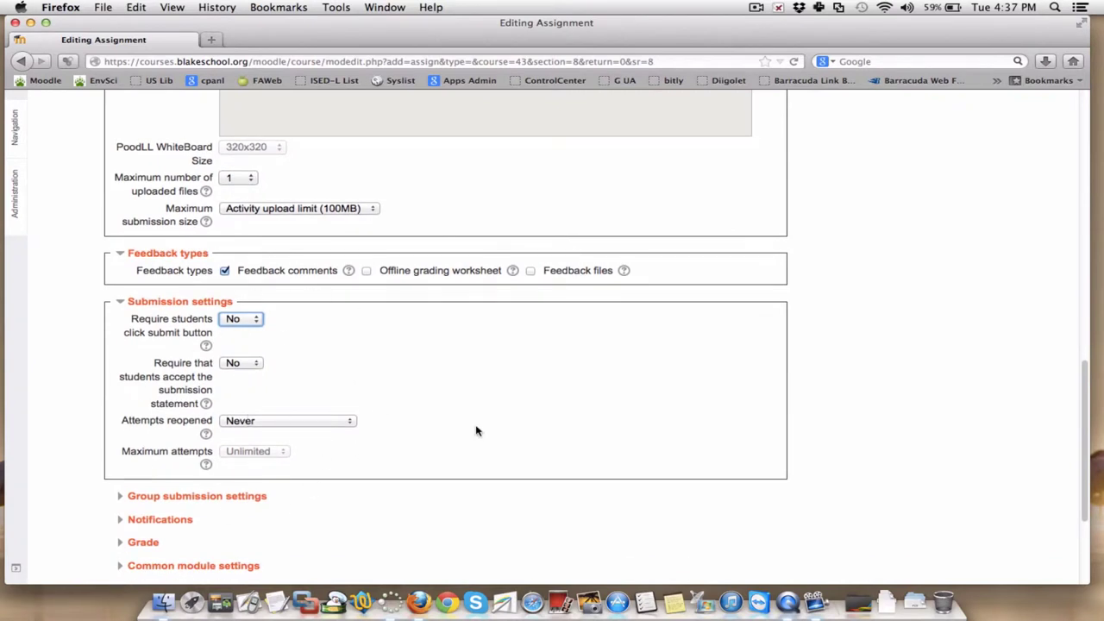
{"action": "scroll", "coordinate": [476, 429], "scroll_direction": "down", "scroll_amount": 3}
{"action": "scroll", "coordinate": [476, 429], "scroll_direction": "down", "scroll_amount": 2}
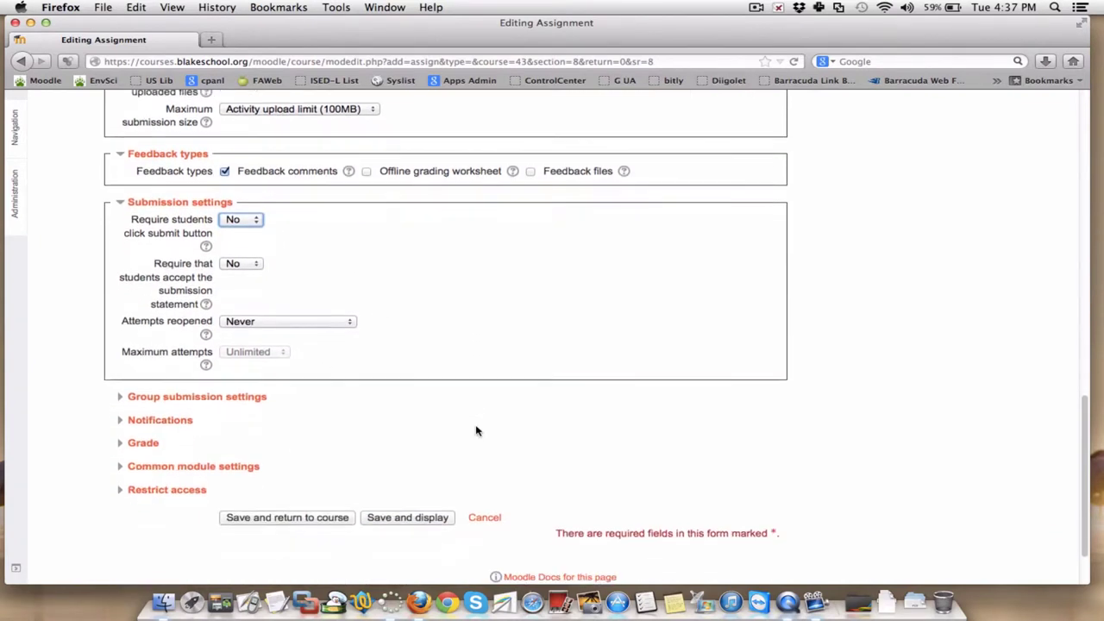
{"action": "left_click", "coordinate": [178, 420]}
{"action": "scroll", "coordinate": [337, 431], "scroll_direction": "down", "scroll_amount": 2}
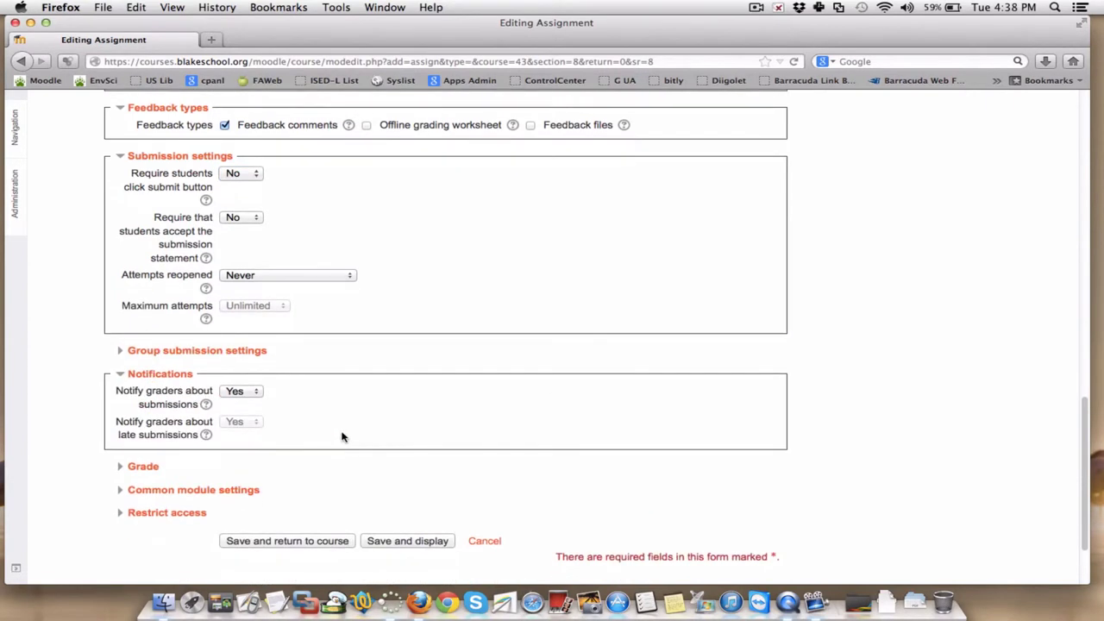
{"action": "left_click", "coordinate": [244, 176]}
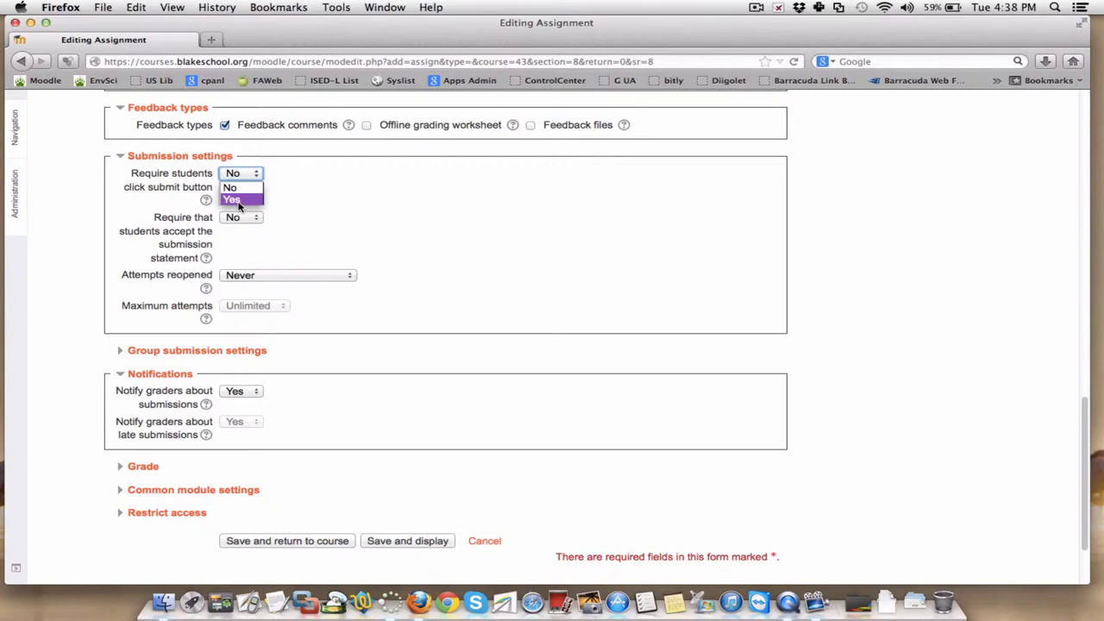
{"action": "left_click", "coordinate": [233, 199]}
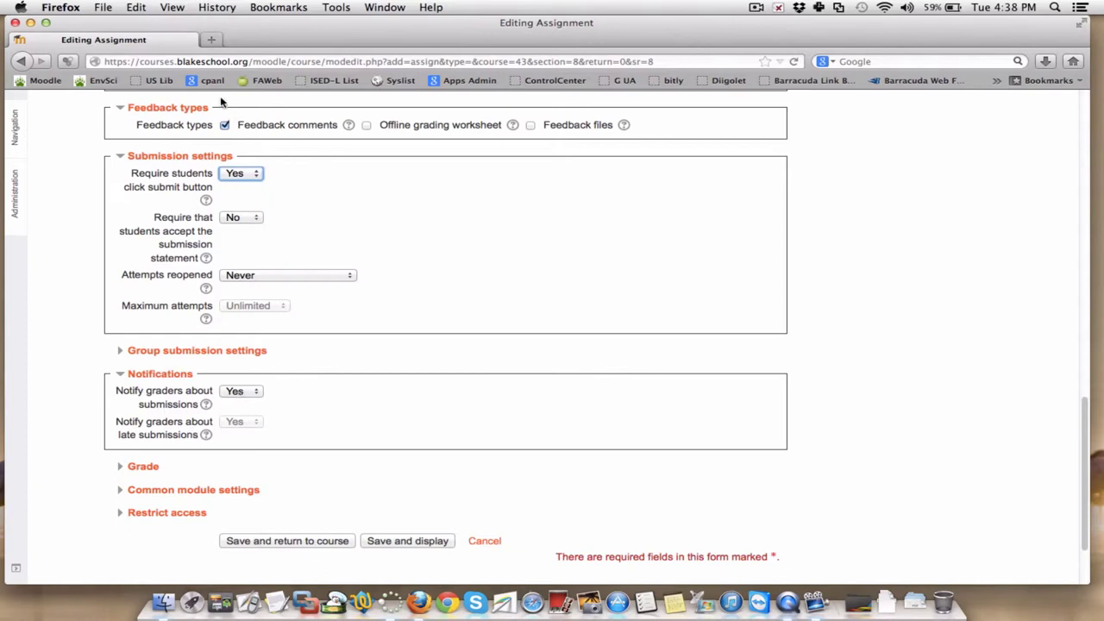
- Review the assignment's availability dates, submission types and submission settings
{"action": "scroll", "coordinate": [220, 101], "scroll_direction": "up", "scroll_amount": 10}
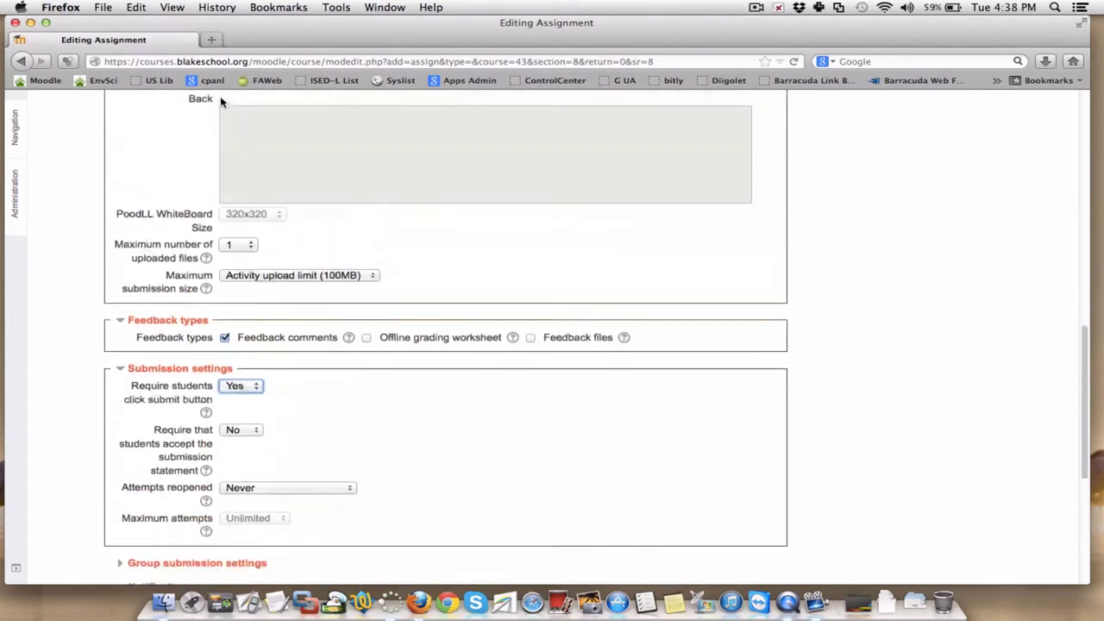
{"action": "scroll", "coordinate": [223, 112], "scroll_direction": "up", "scroll_amount": 5}
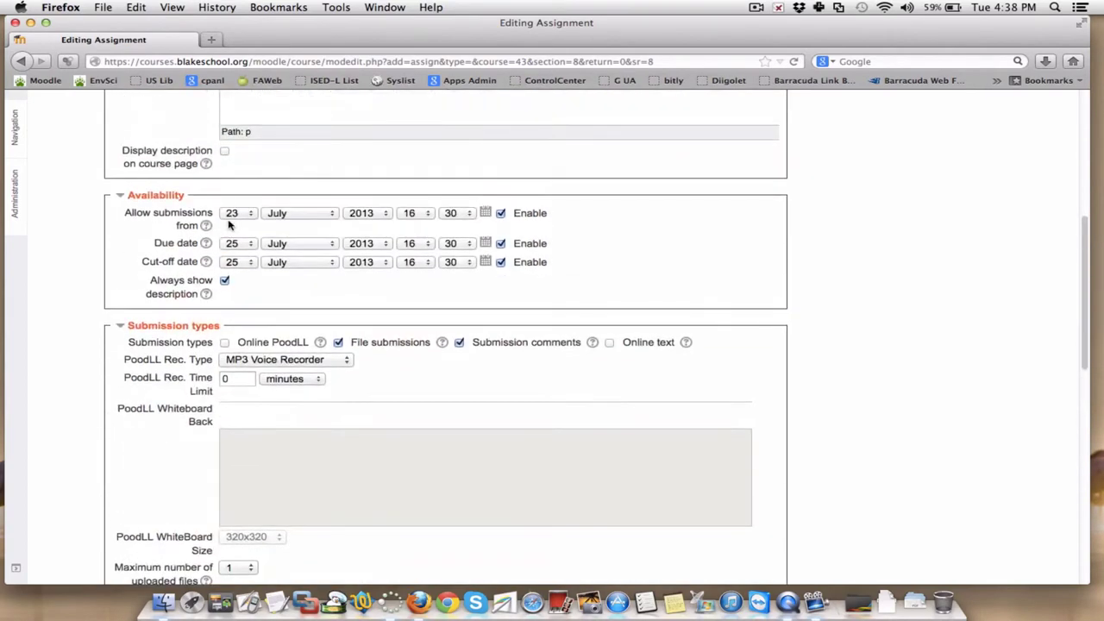
{"action": "scroll", "coordinate": [239, 265], "scroll_direction": "down", "scroll_amount": 3}
{"action": "scroll", "coordinate": [239, 264], "scroll_direction": "down", "scroll_amount": 8}
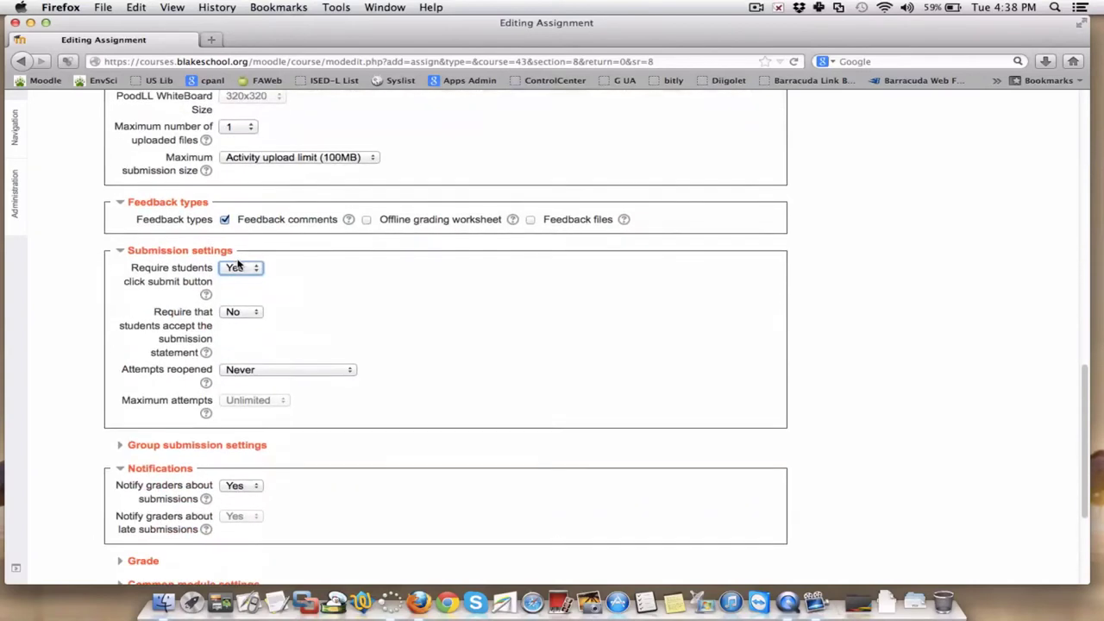
{"action": "scroll", "coordinate": [218, 345], "scroll_direction": "down", "scroll_amount": 2}
{"action": "scroll", "coordinate": [229, 343], "scroll_direction": "down", "scroll_amount": 1}
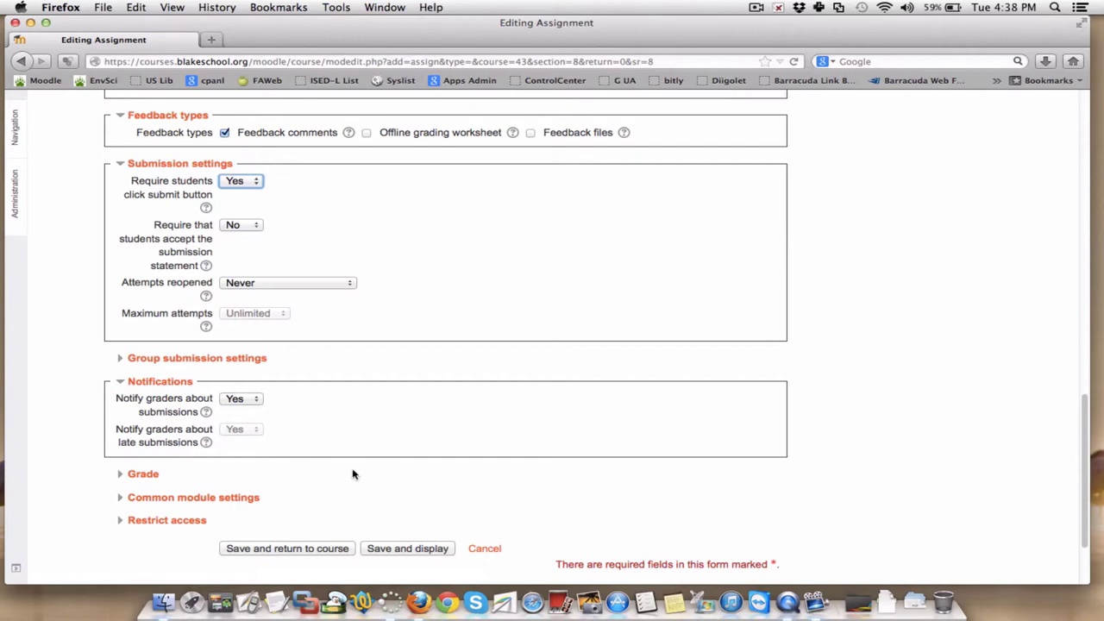
- Expand the Grade section and set the assignment's grade to 20
{"action": "scroll", "coordinate": [352, 473], "scroll_direction": "down", "scroll_amount": 1}
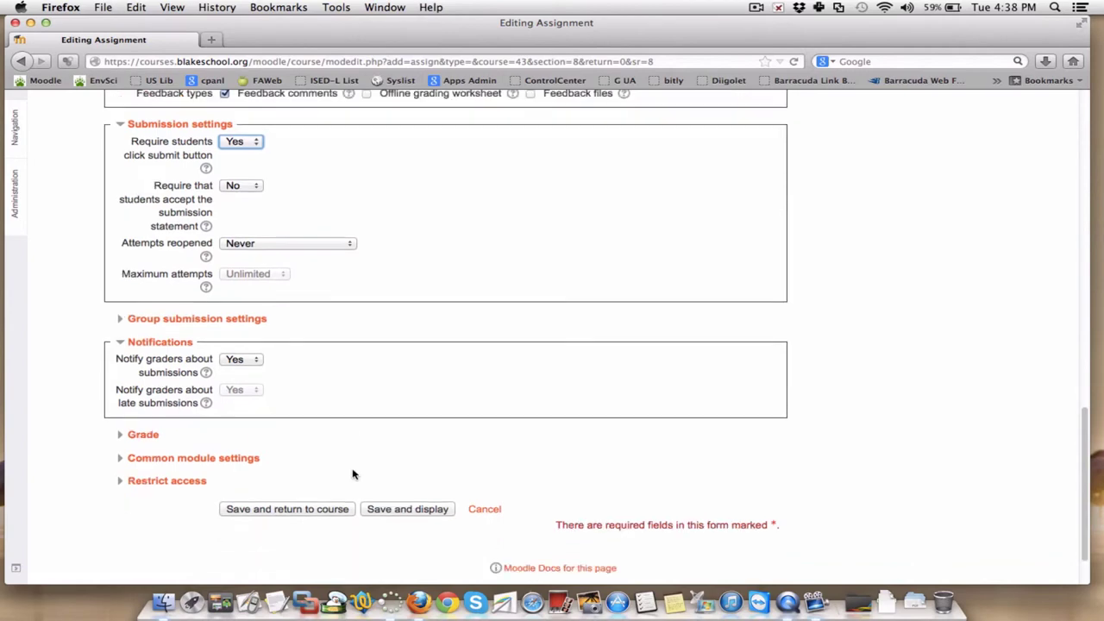
{"action": "left_click", "coordinate": [143, 434]}
{"action": "scroll", "coordinate": [473, 481], "scroll_direction": "down", "scroll_amount": 3}
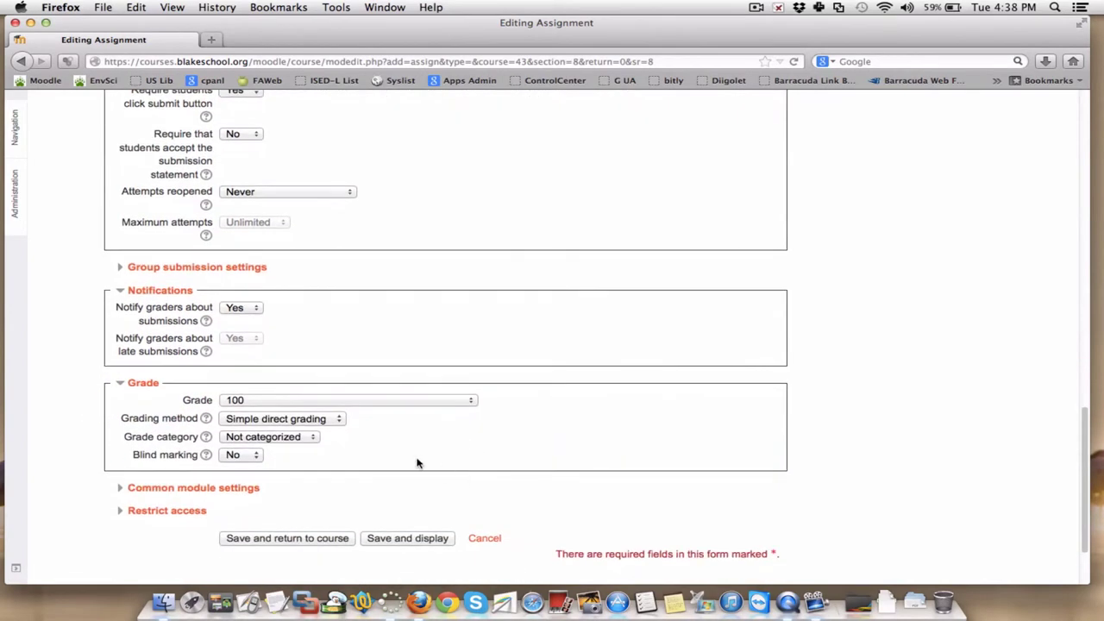
{"action": "left_click", "coordinate": [293, 401]}
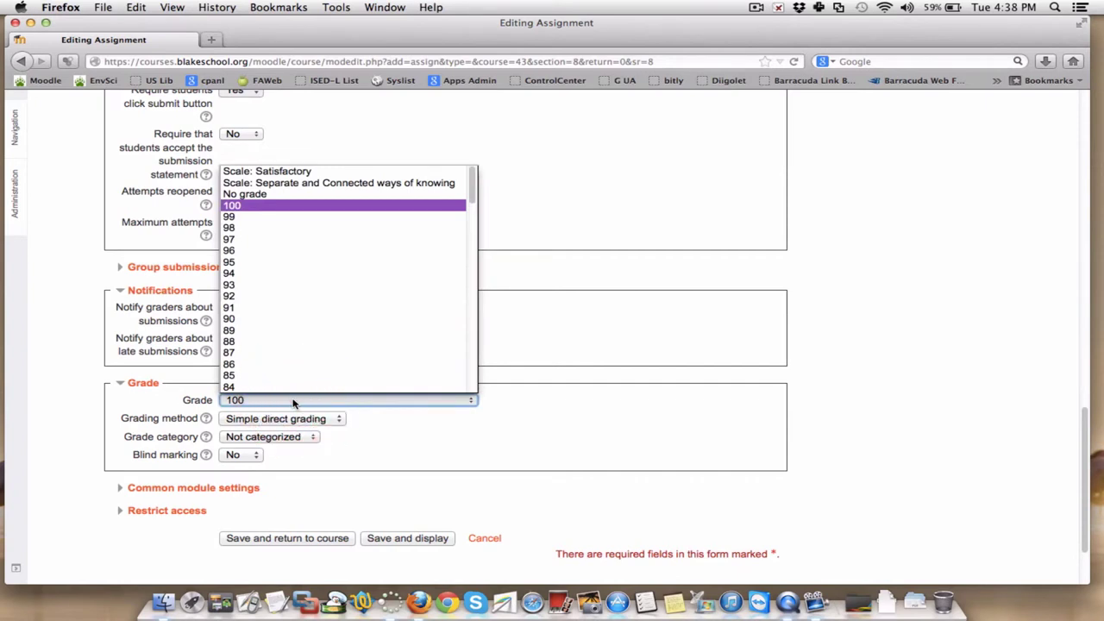
{"action": "scroll", "coordinate": [303, 306], "scroll_direction": "down", "scroll_amount": 3}
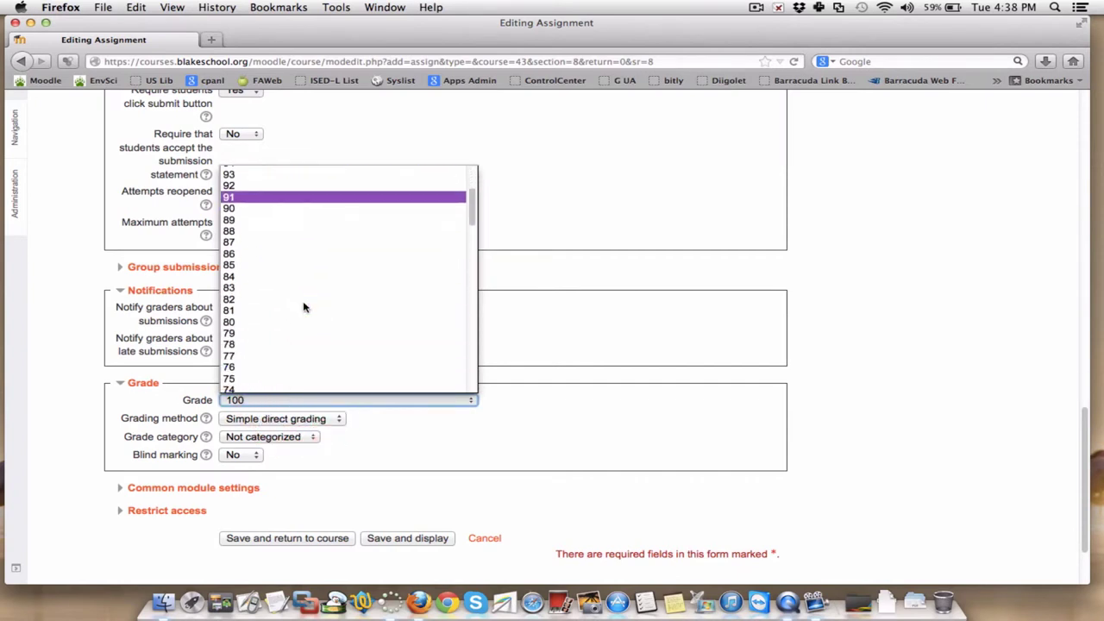
{"action": "scroll", "coordinate": [303, 306], "scroll_direction": "down", "scroll_amount": 13}
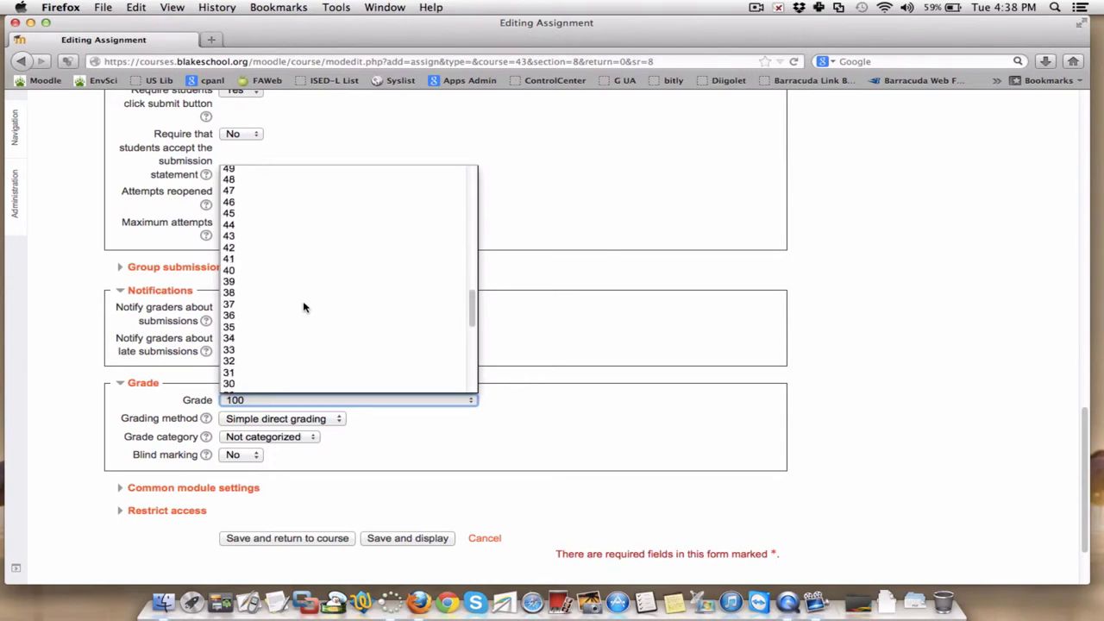
{"action": "scroll", "coordinate": [303, 306], "scroll_direction": "down", "scroll_amount": 7}
{"action": "scroll", "coordinate": [303, 306], "scroll_direction": "up", "scroll_amount": 2}
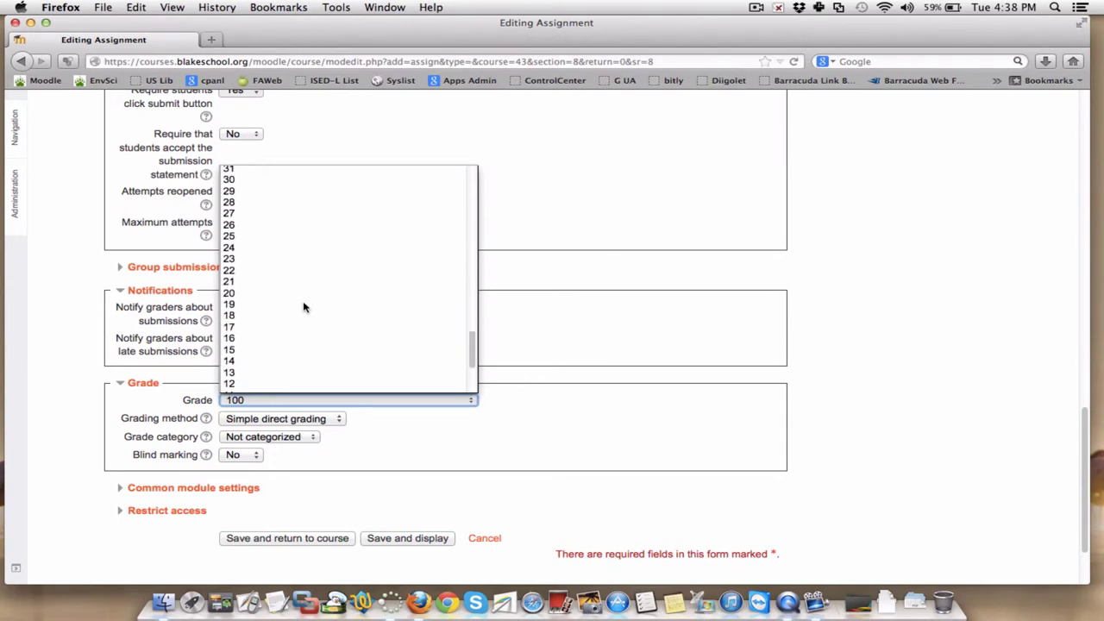
{"action": "left_click", "coordinate": [247, 294]}
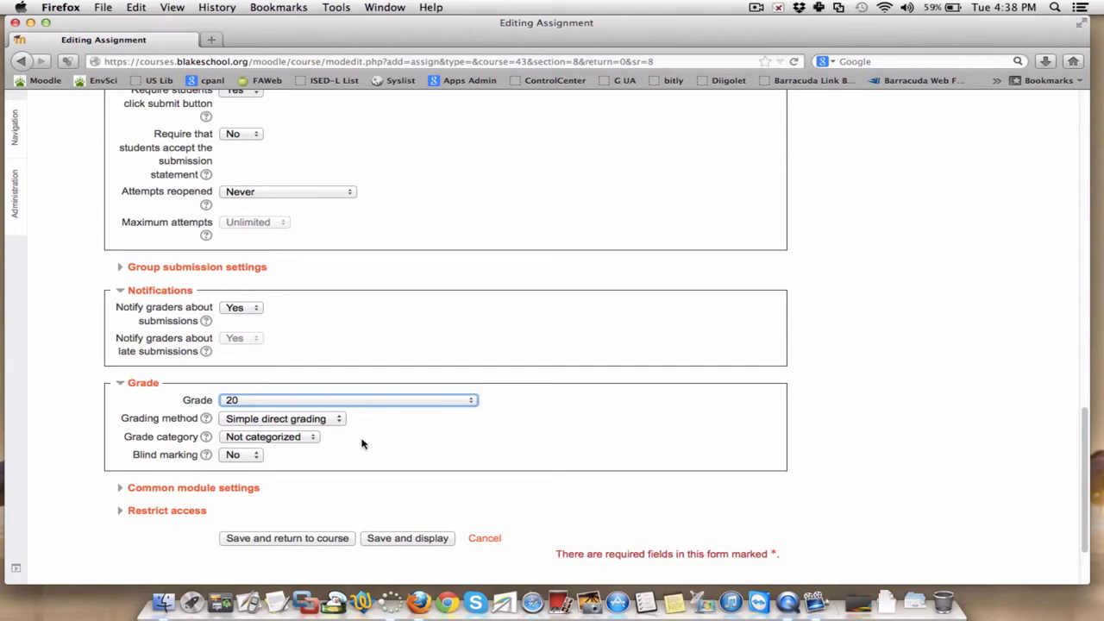
- Expand the Common module settings and Restrict access sections to show their options
{"action": "scroll", "coordinate": [316, 449], "scroll_direction": "down", "scroll_amount": 3}
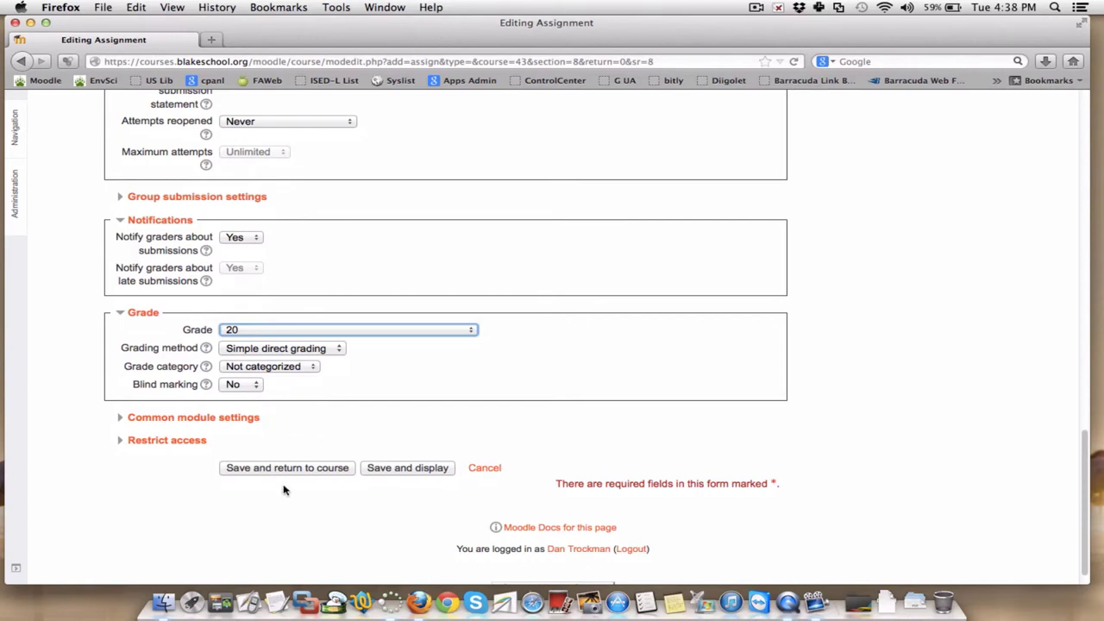
{"action": "left_click", "coordinate": [191, 423]}
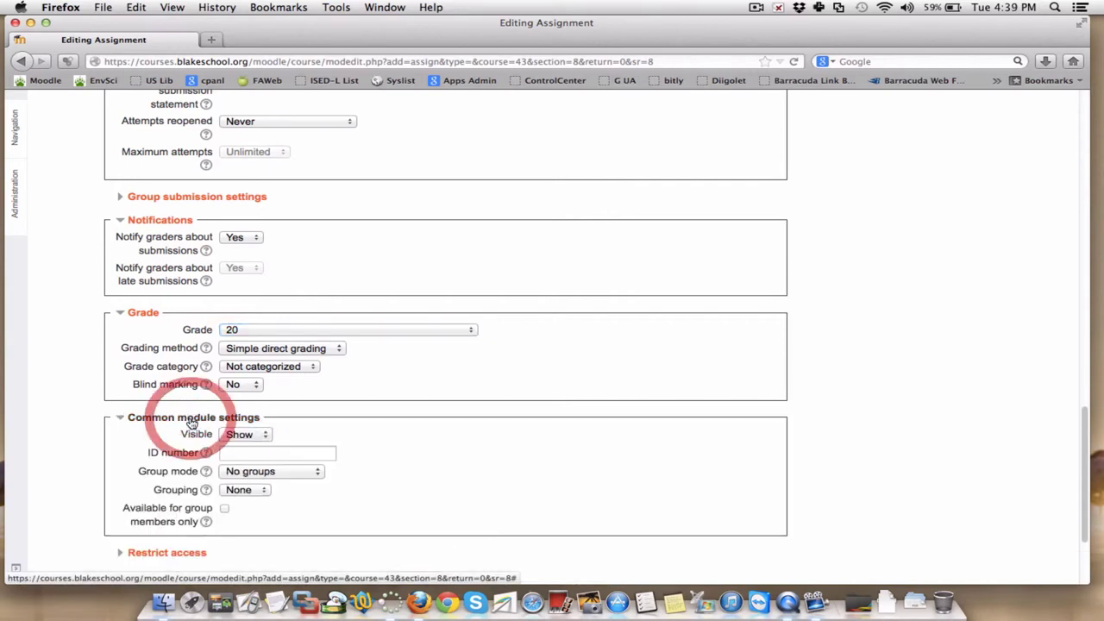
{"action": "scroll", "coordinate": [371, 461], "scroll_direction": "down", "scroll_amount": 2}
{"action": "scroll", "coordinate": [373, 464], "scroll_direction": "down", "scroll_amount": 2}
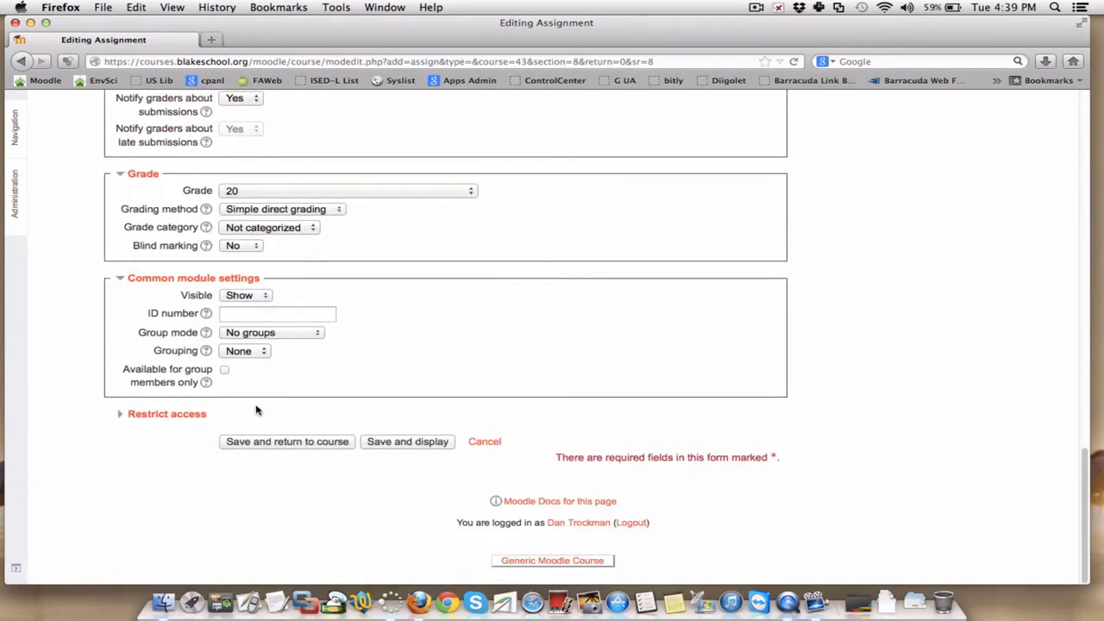
{"action": "left_click", "coordinate": [177, 416]}
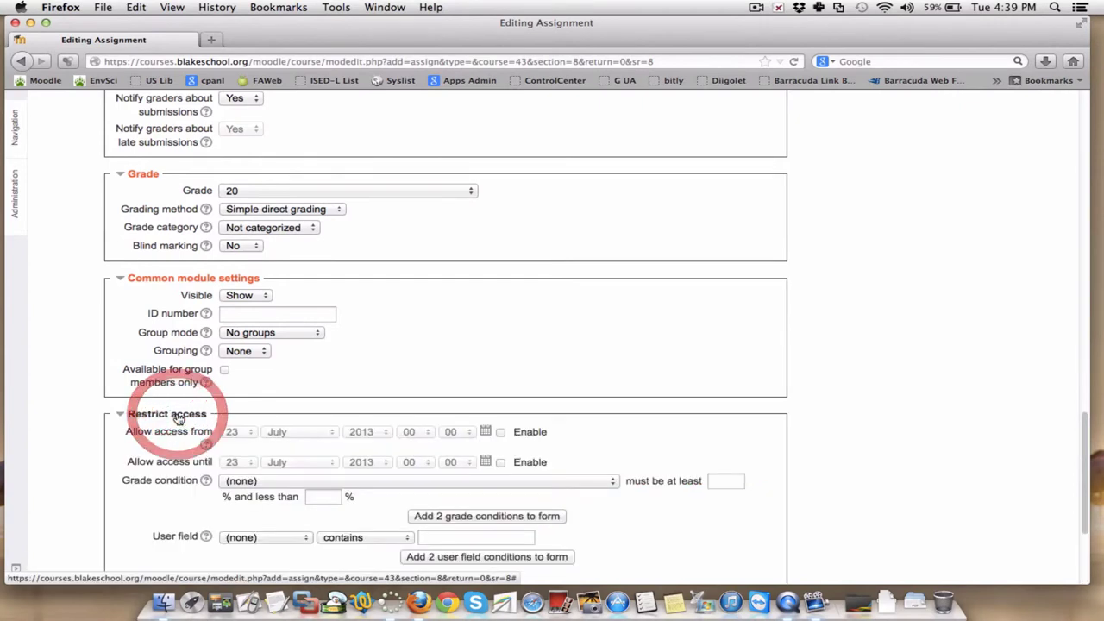
{"action": "scroll", "coordinate": [120, 456], "scroll_direction": "down", "scroll_amount": 2}
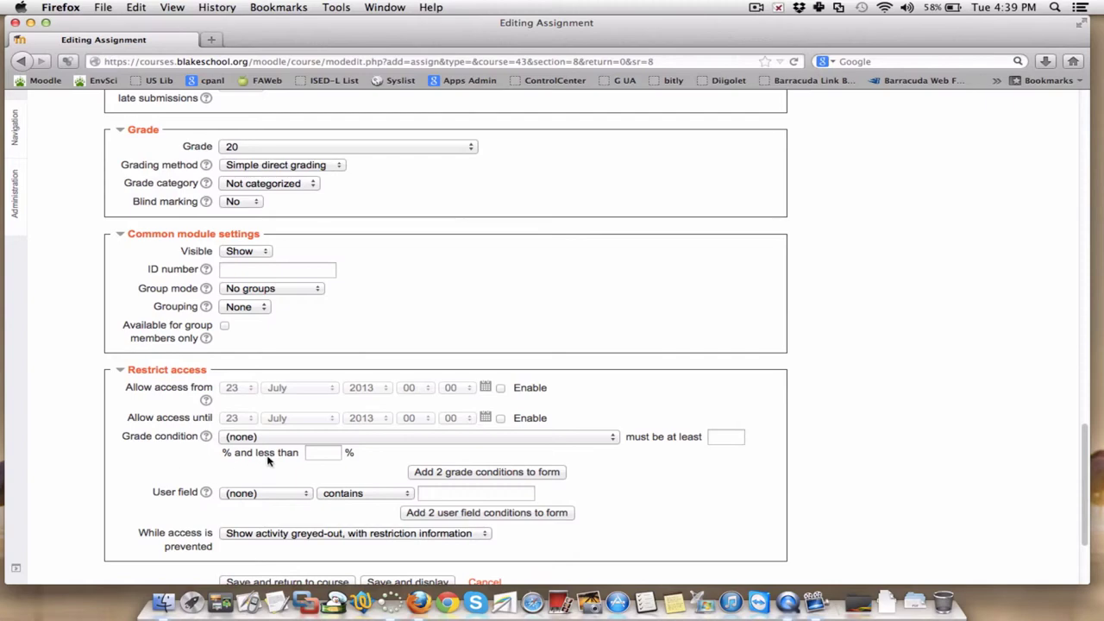
- Try a grade condition on Collector for lightbulb data with a score of less than 95 %
{"action": "left_click", "coordinate": [293, 440]}
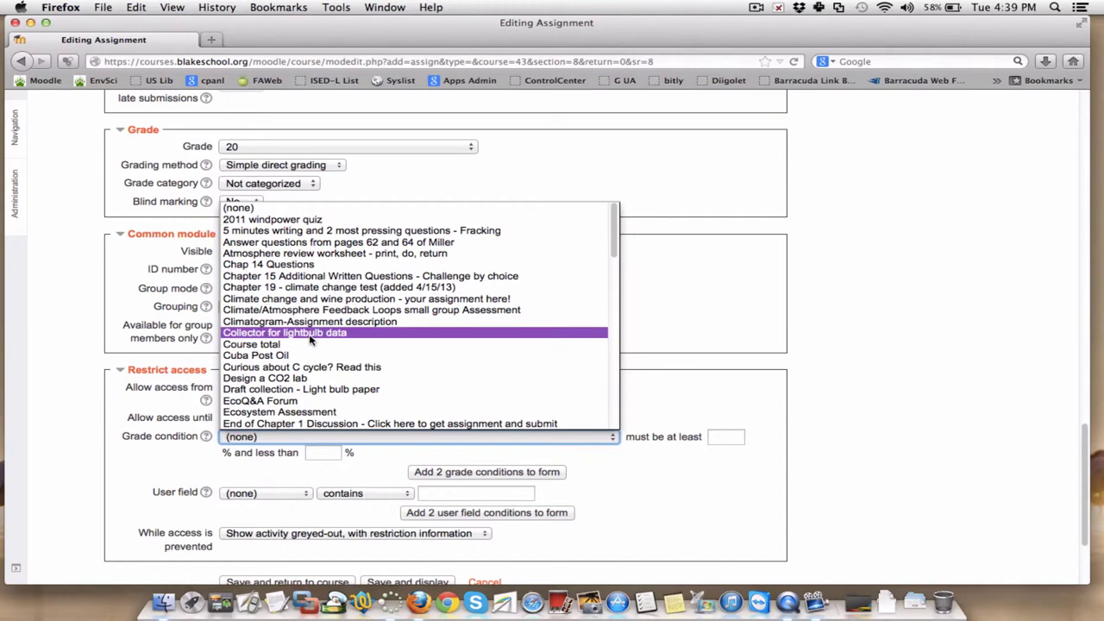
{"action": "left_click", "coordinate": [310, 338]}
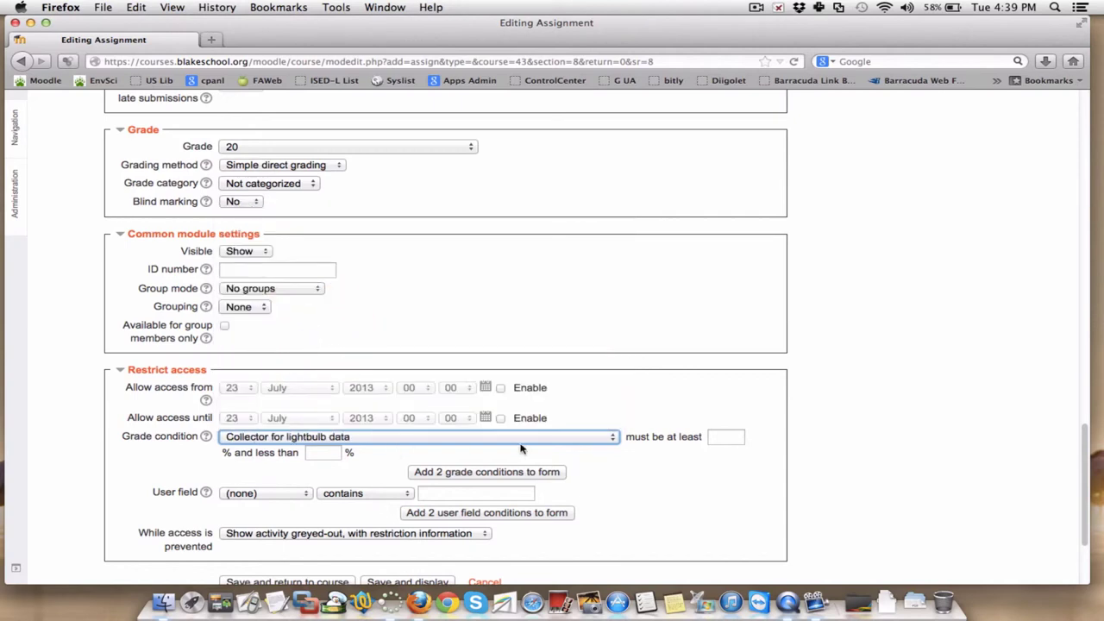
{"action": "left_click", "coordinate": [331, 460]}
{"action": "left_click", "coordinate": [323, 452]}
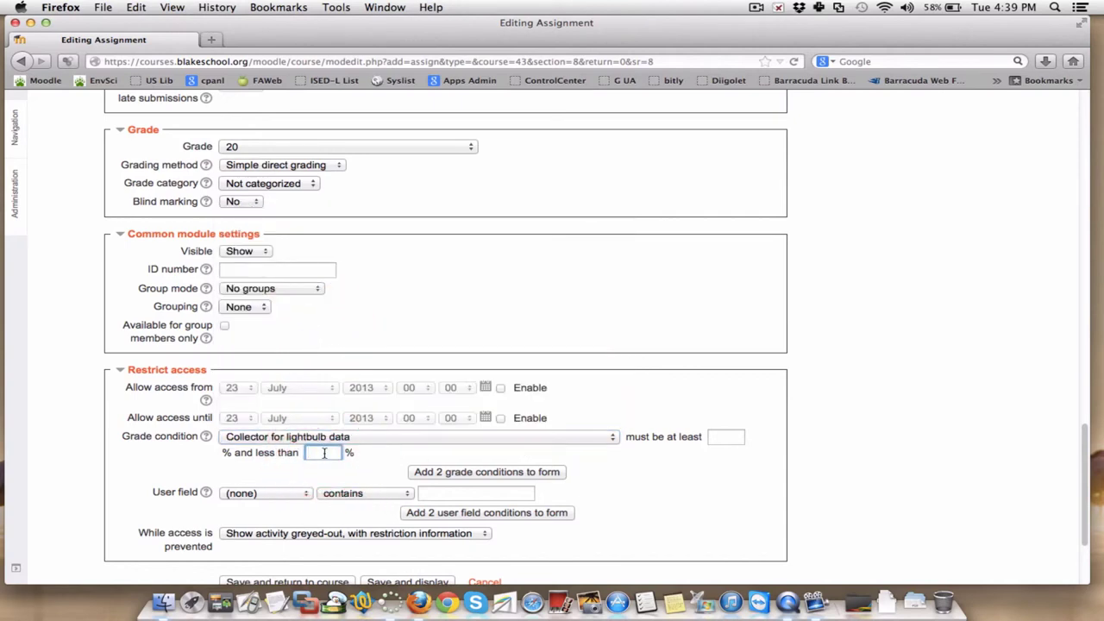
{"action": "type", "text": "90"}
{"action": "key", "text": "BackSpace"}
{"action": "type", "text": "5"}
- Reset the grade condition to (none), then save and display the assignment
{"action": "left_click", "coordinate": [296, 440]}
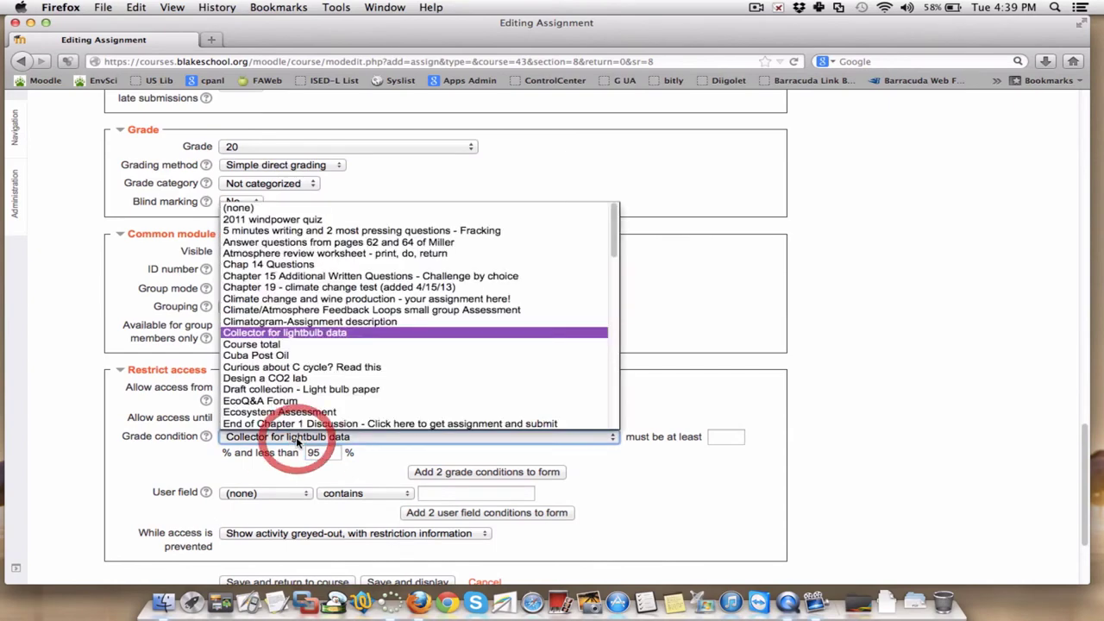
{"action": "left_click", "coordinate": [274, 208]}
{"action": "scroll", "coordinate": [277, 473], "scroll_direction": "down", "scroll_amount": 3}
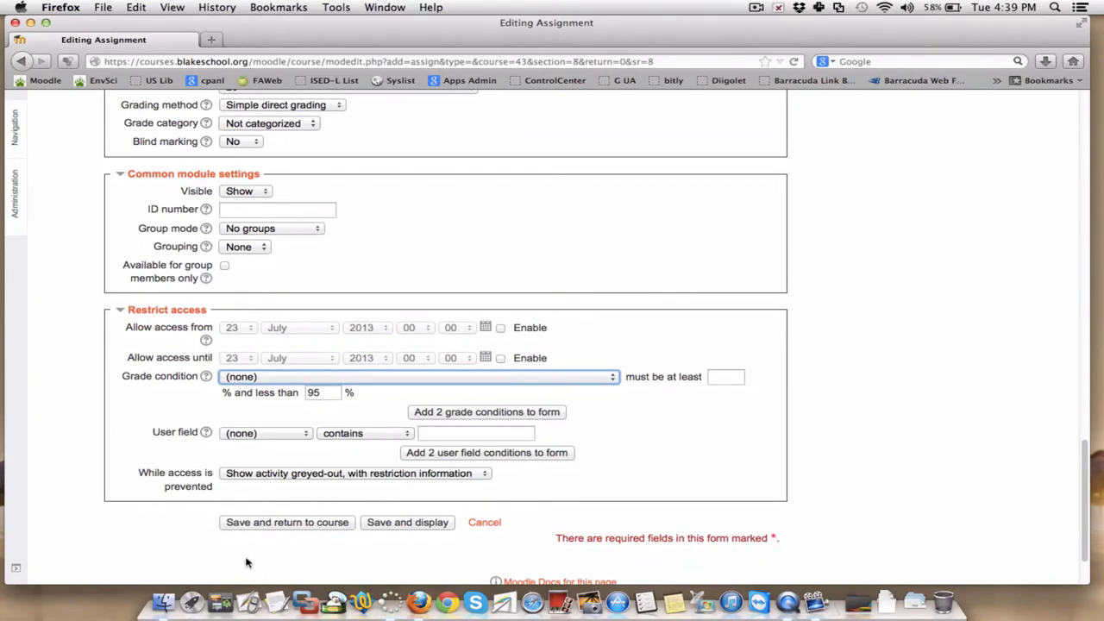
{"action": "left_click", "coordinate": [373, 524]}
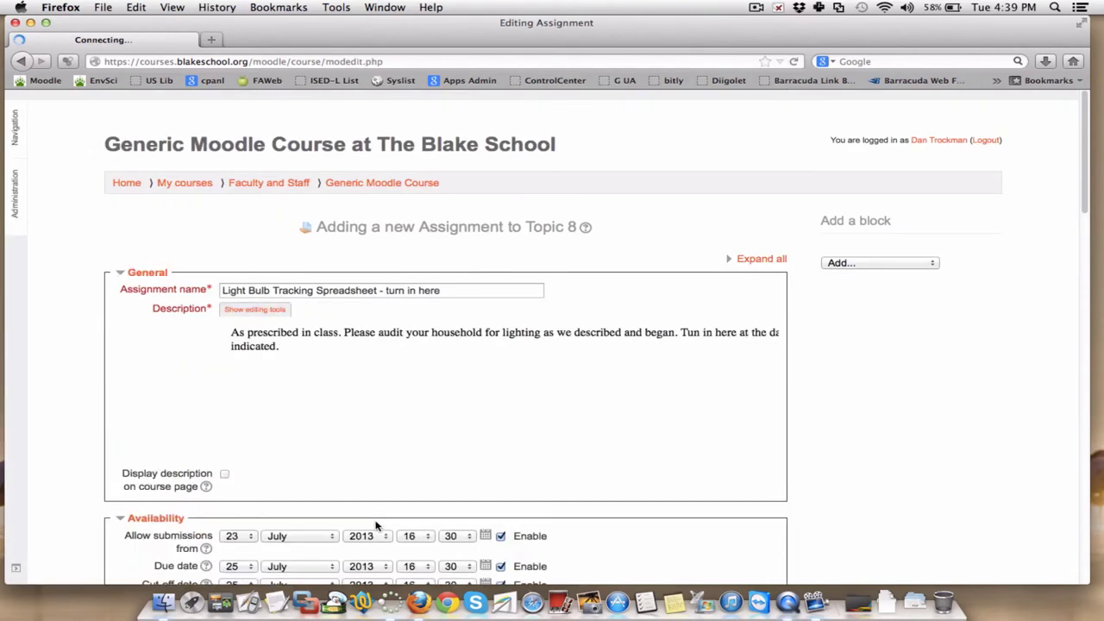
- Look through the assignment's settings form from the description and availability dates to the Restrict access section
{"action": "scroll", "coordinate": [385, 494], "scroll_direction": "down", "scroll_amount": 7}
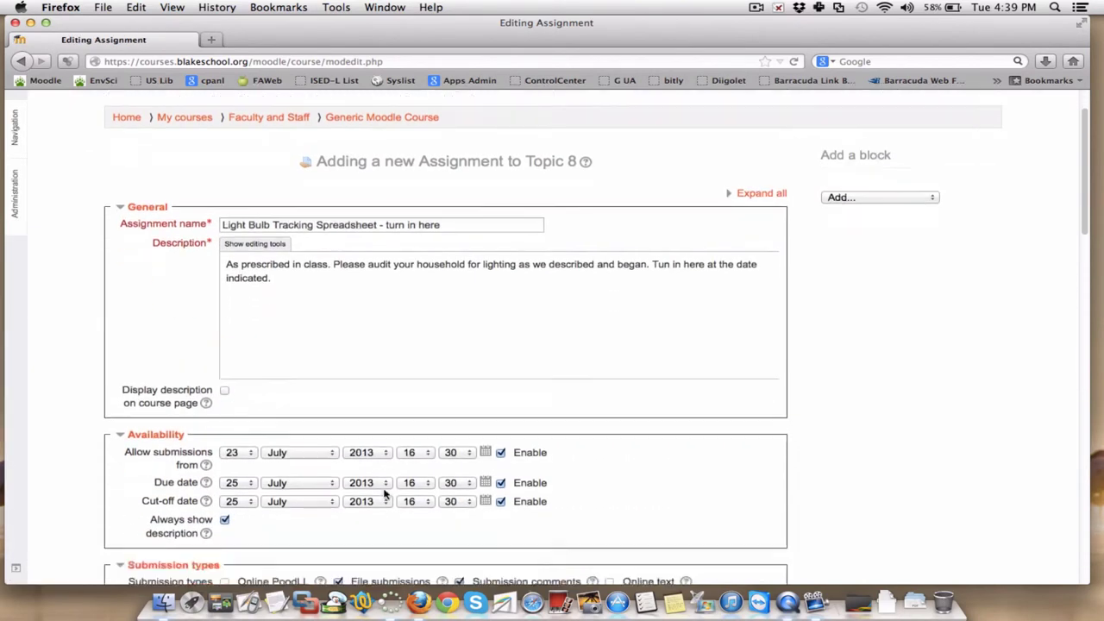
{"action": "scroll", "coordinate": [385, 494], "scroll_direction": "down", "scroll_amount": 20}
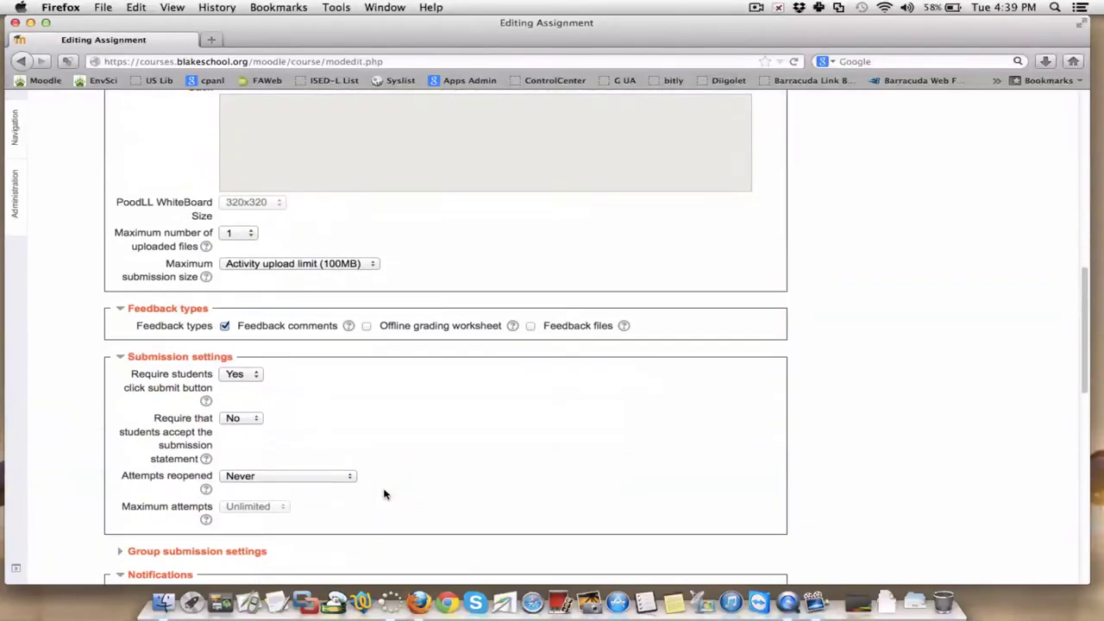
{"action": "scroll", "coordinate": [384, 494], "scroll_direction": "down", "scroll_amount": 7}
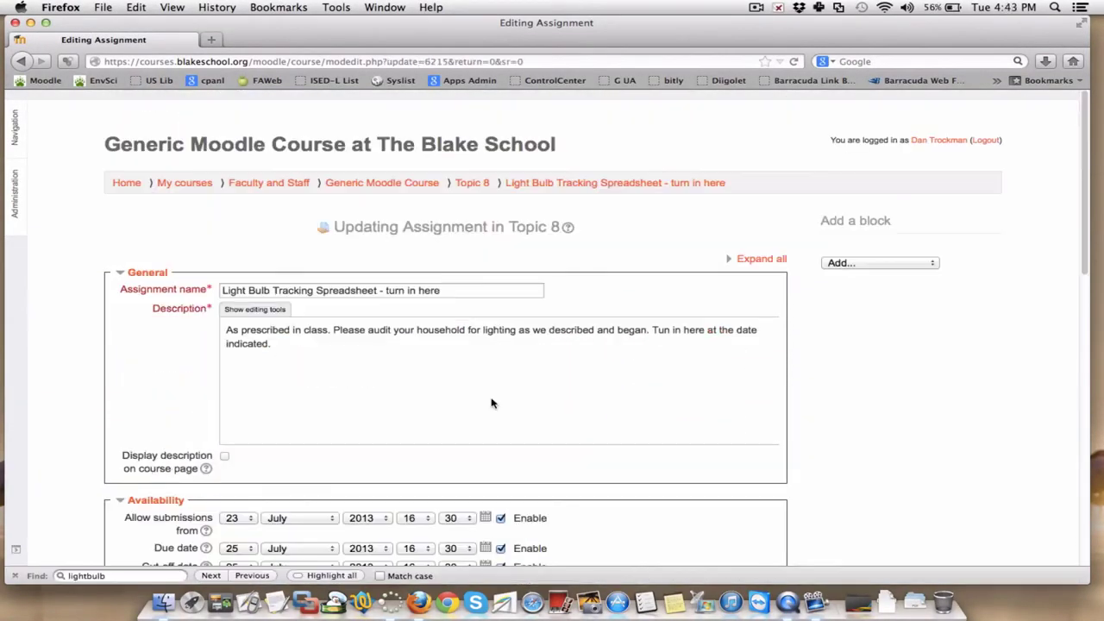
{"action": "scroll", "coordinate": [491, 398], "scroll_direction": "down", "scroll_amount": 17}
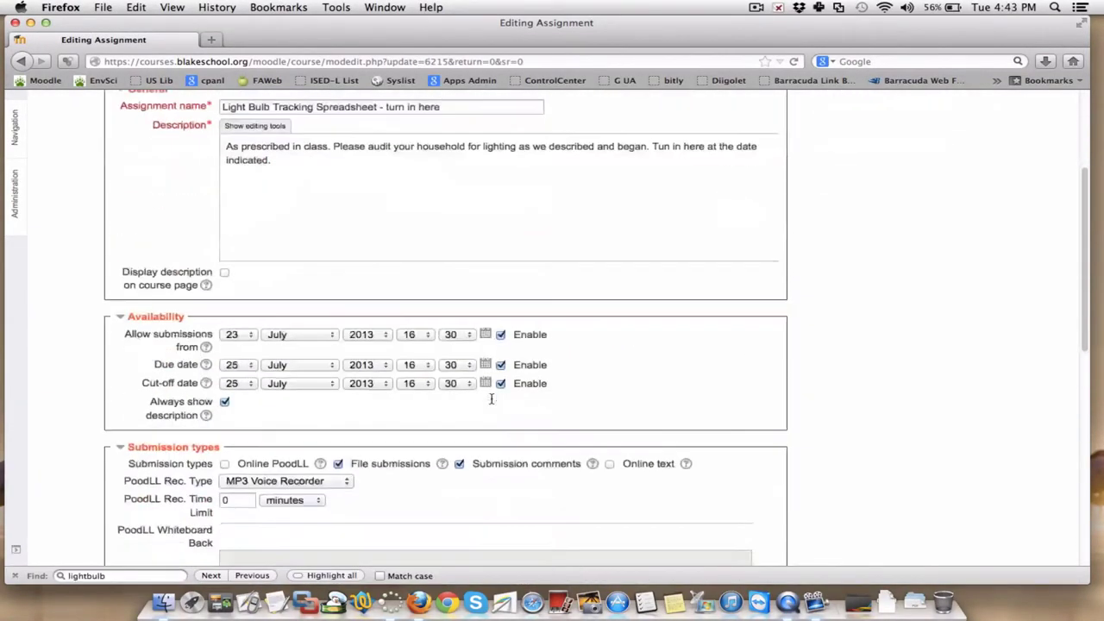
{"action": "scroll", "coordinate": [491, 399], "scroll_direction": "down", "scroll_amount": 2}
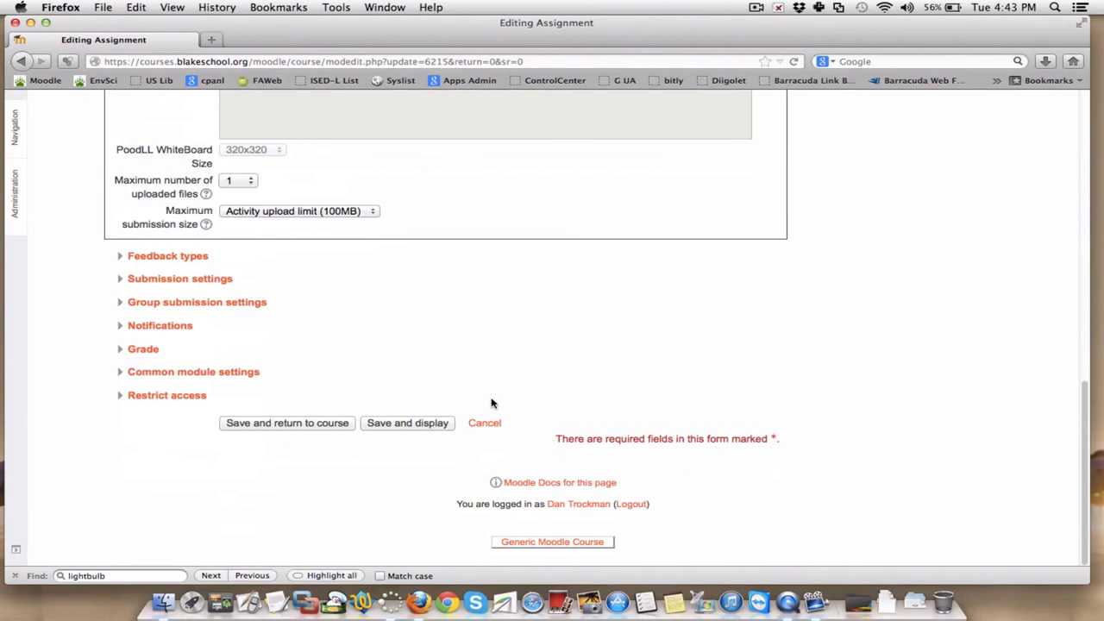
- Check the Restrict access options of the assignment, then save and display it
{"action": "left_click", "coordinate": [178, 396]}
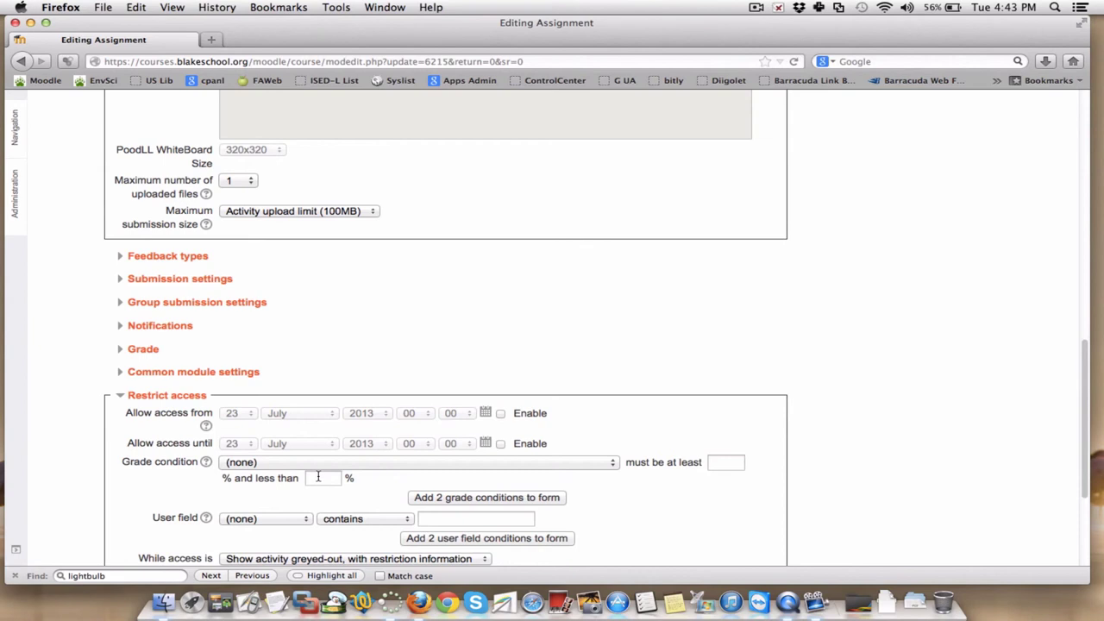
{"action": "scroll", "coordinate": [76, 476], "scroll_direction": "down", "scroll_amount": 5}
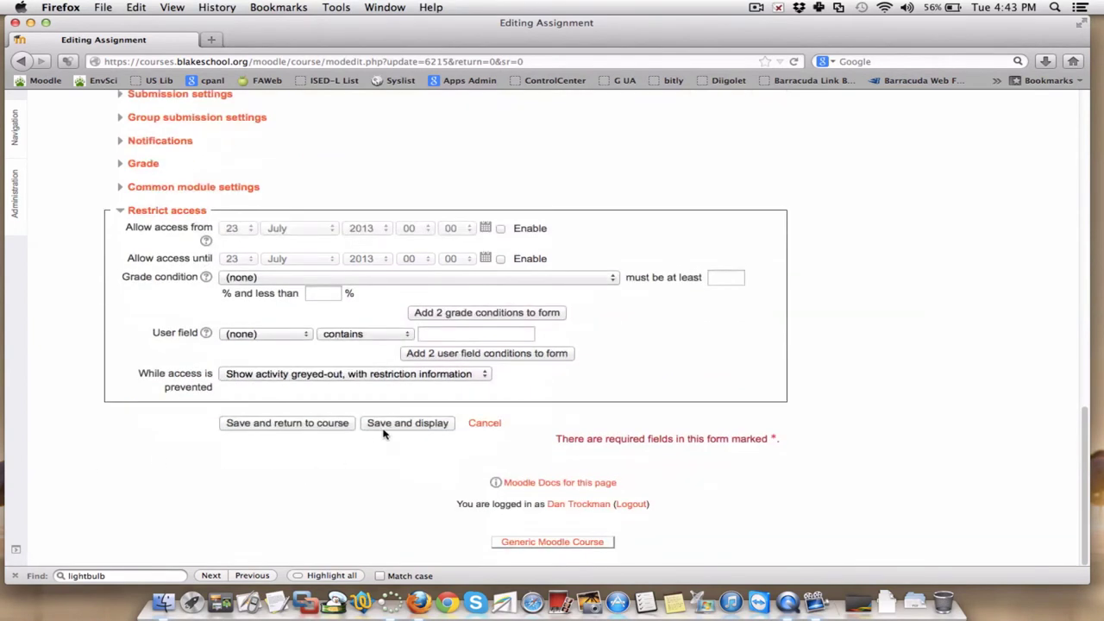
{"action": "left_click", "coordinate": [398, 423]}
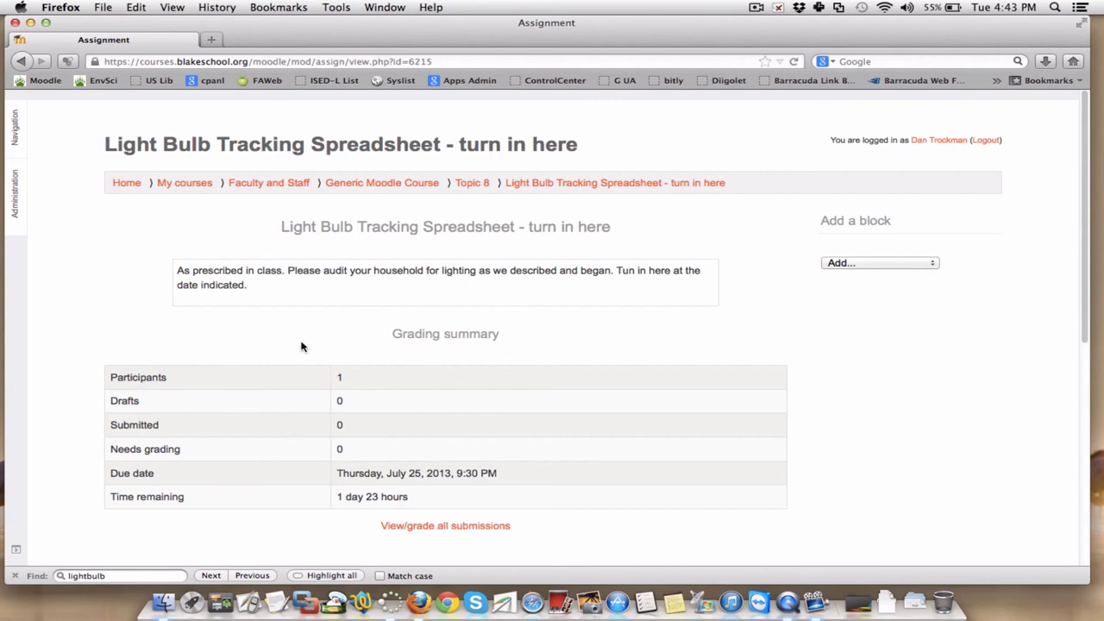
- Review the saved assignment page, from its description and grading summary to the submission status
{"action": "scroll", "coordinate": [301, 346], "scroll_direction": "down", "scroll_amount": 1}
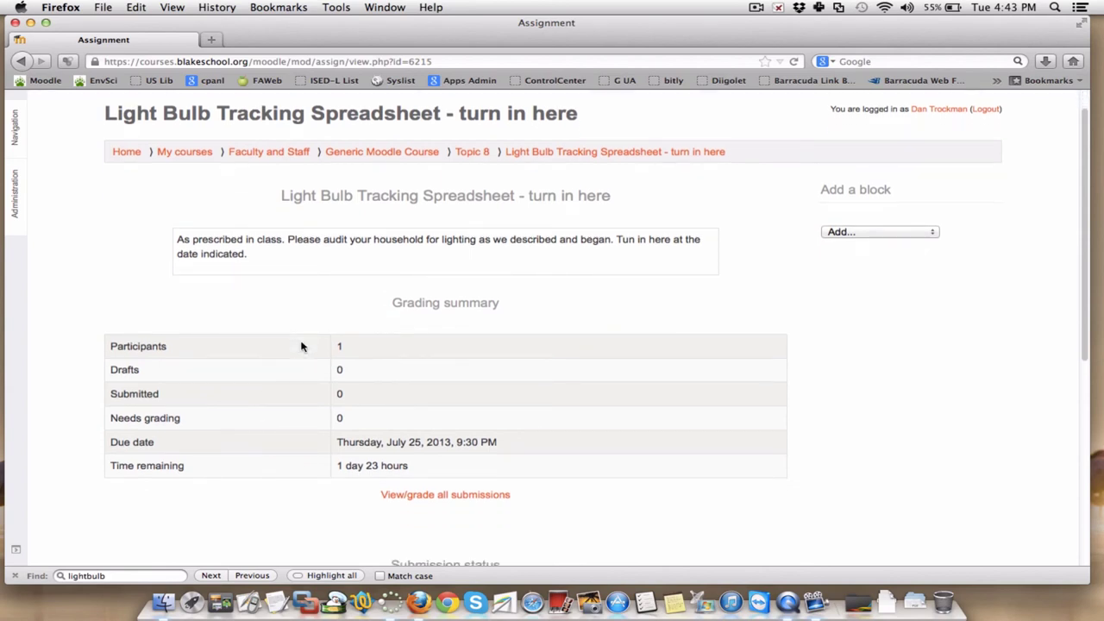
{"action": "scroll", "coordinate": [301, 334], "scroll_direction": "down", "scroll_amount": 5}
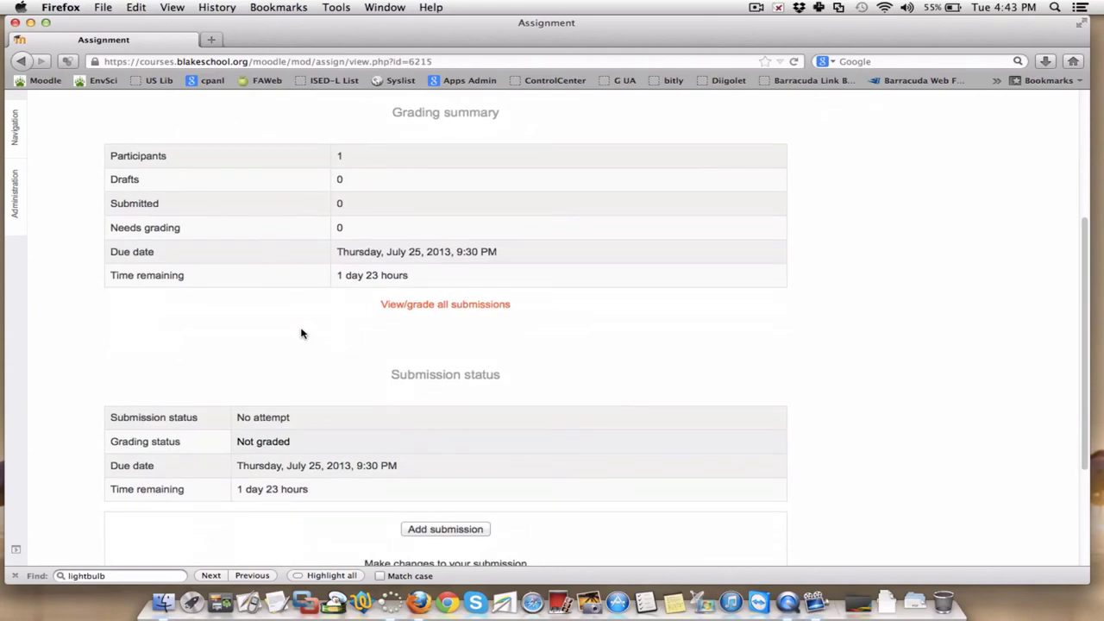
{"action": "scroll", "coordinate": [301, 334], "scroll_direction": "down", "scroll_amount": 4}
{"action": "scroll", "coordinate": [301, 334], "scroll_direction": "up", "scroll_amount": 6}
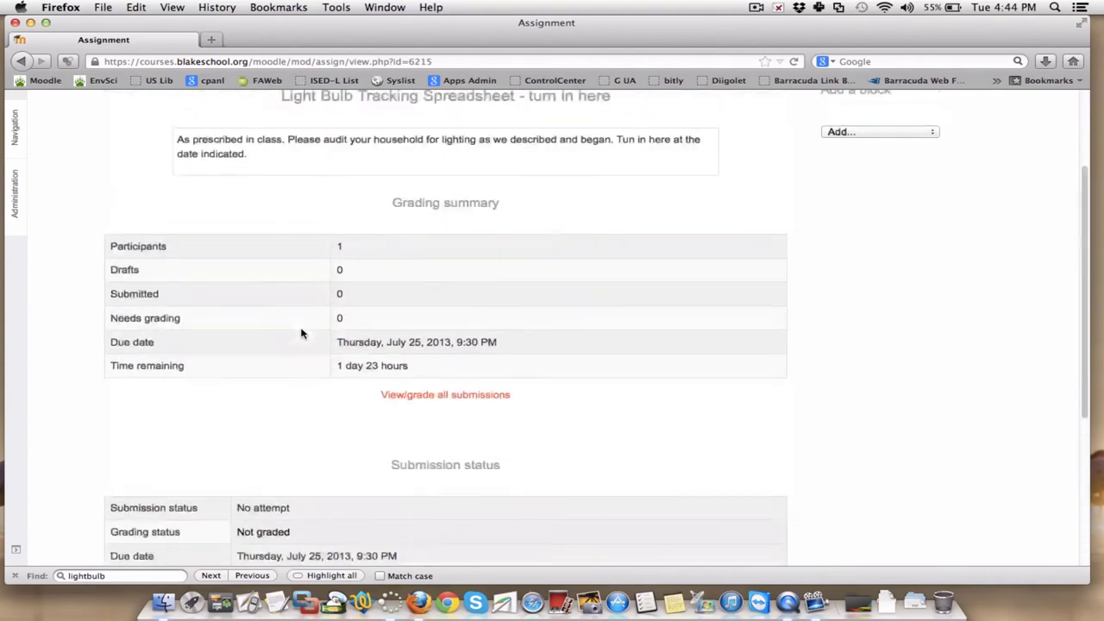
{"action": "scroll", "coordinate": [302, 334], "scroll_direction": "up", "scroll_amount": 3}
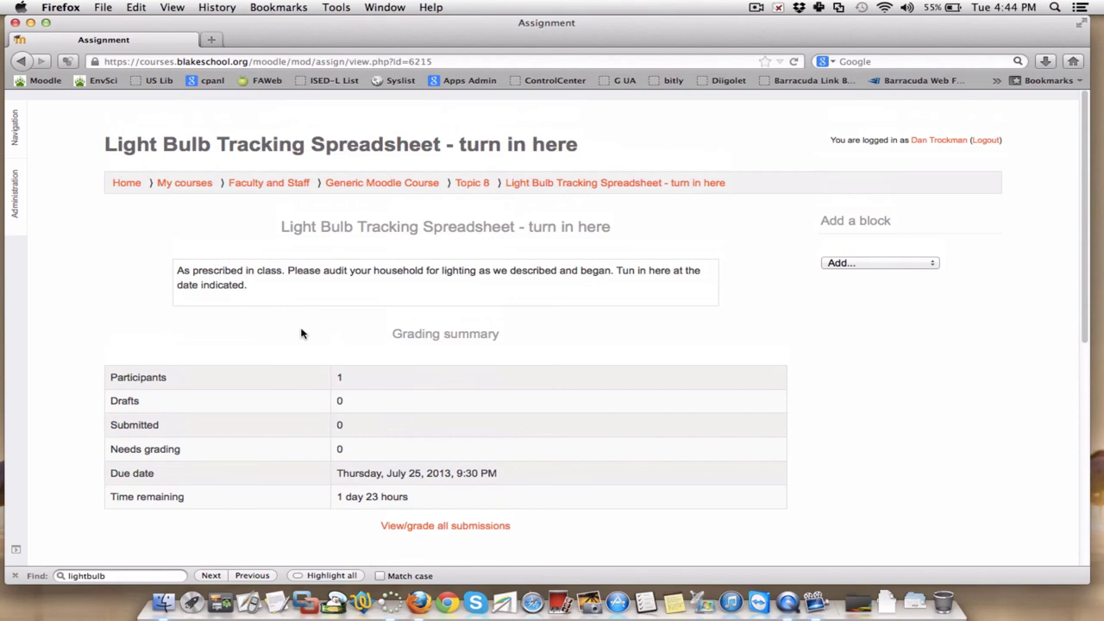